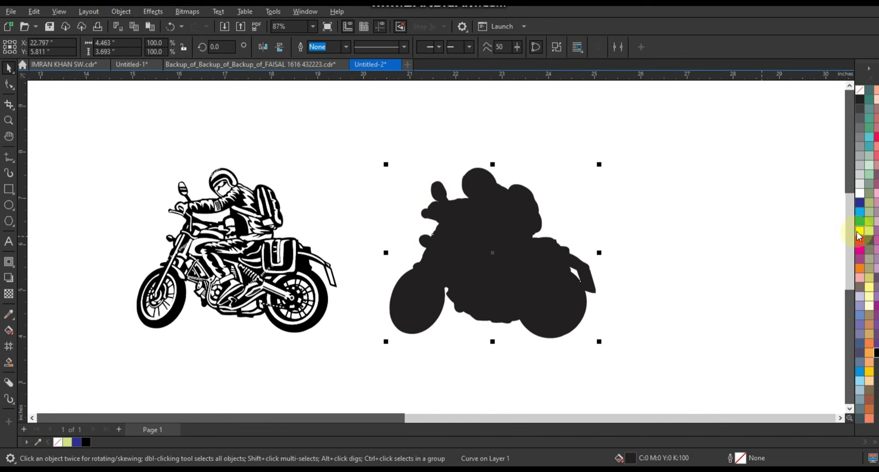
Fill the motorcycle silhouette red and centre the detailed motorcycle artwork on it both horizontally and vertically
left_click(859, 242)
left_click(705, 227)
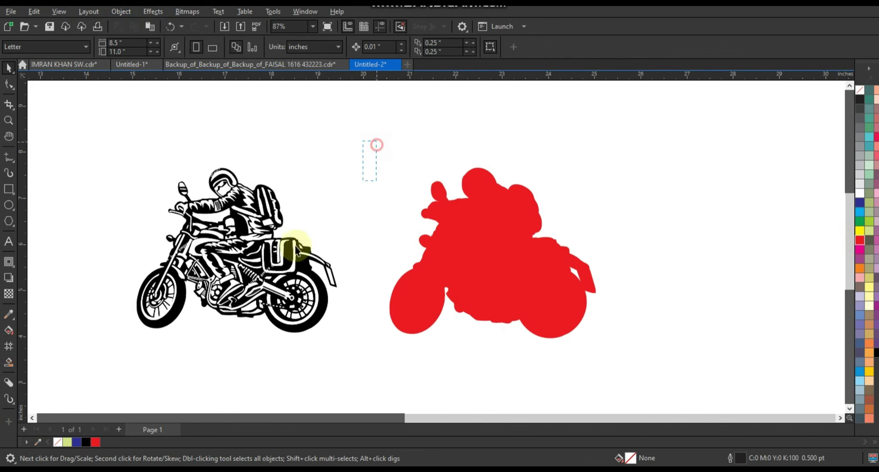
left_click_drag(297, 250, 78, 355)
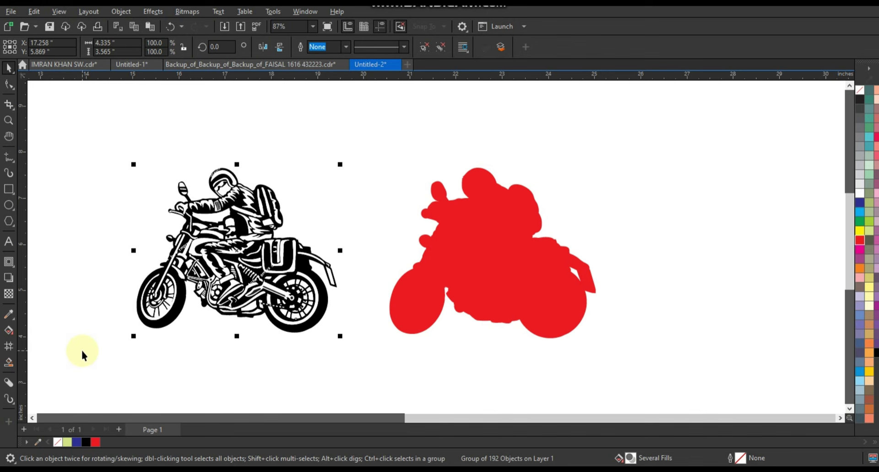
left_click(477, 269, "shift")
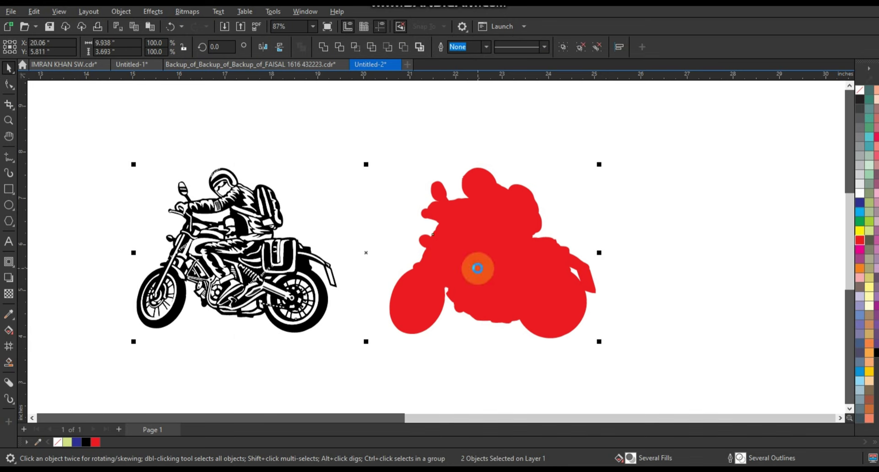
key("c")
key("e")
left_click(628, 222)
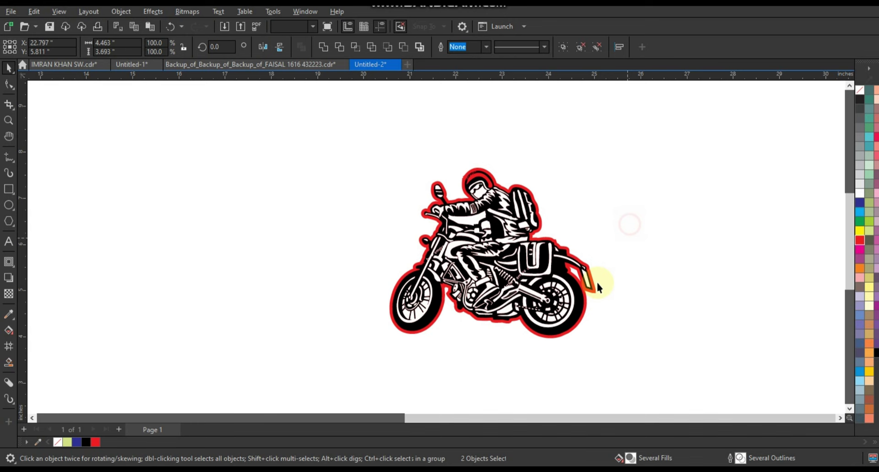
Recolour the silhouette behind the motorcycle artwork, trying white and settling on light grey
left_click(587, 315)
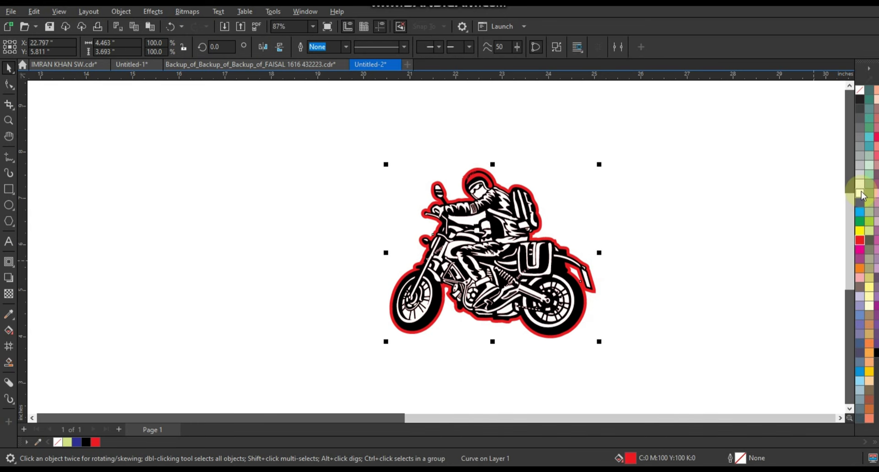
left_click(860, 193)
left_click_drag(260, 136, 609, 339)
left_click(609, 339)
left_click(557, 336)
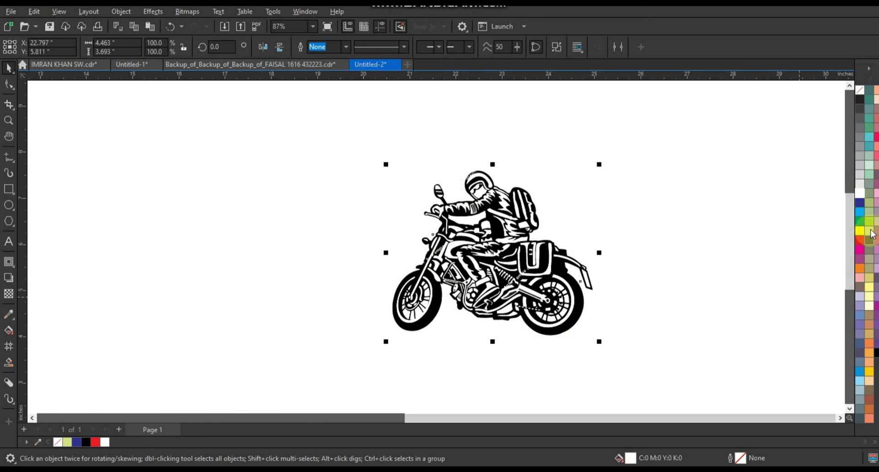
left_click(860, 174)
left_click(449, 311)
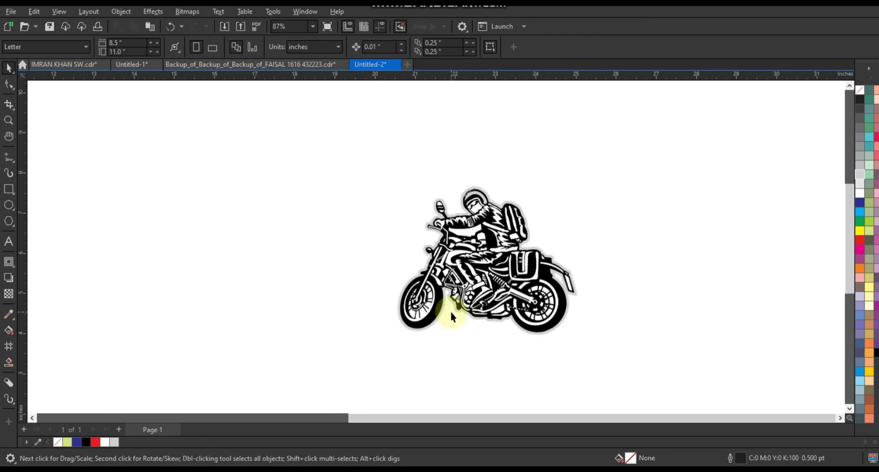
Draw a regular six-sided polygon about 6.7 inches wide and 5.8 inches high in the empty area beside the motorcycle
scroll(449, 310, "down", 3)
left_click(8, 121)
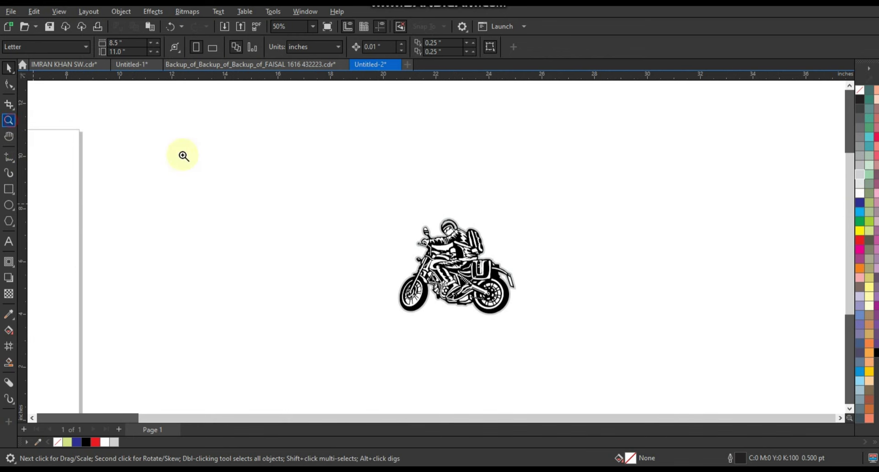
left_click_drag(484, 146, 793, 363)
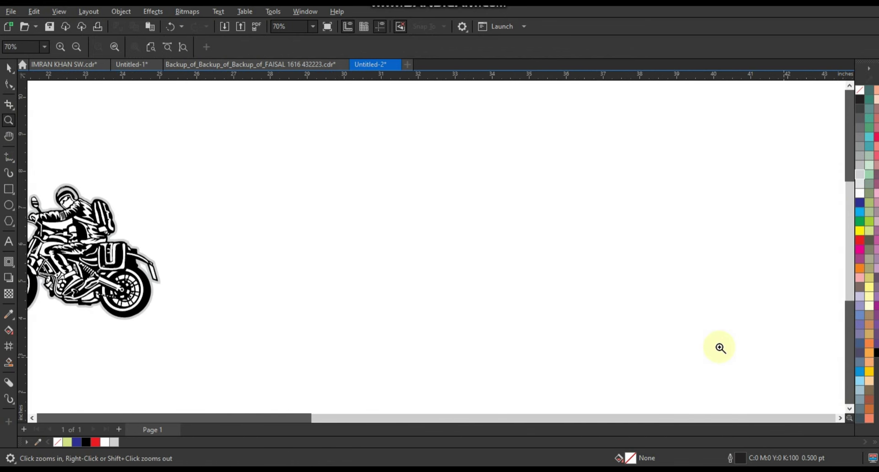
left_click(8, 221)
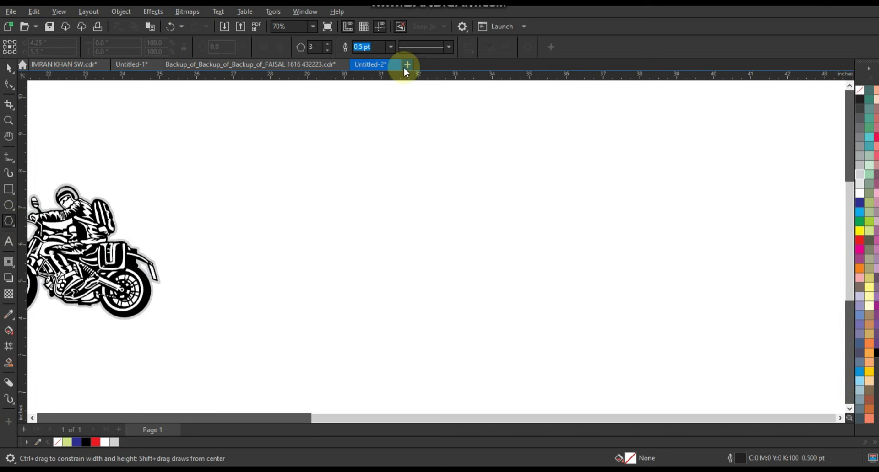
left_click(328, 45)
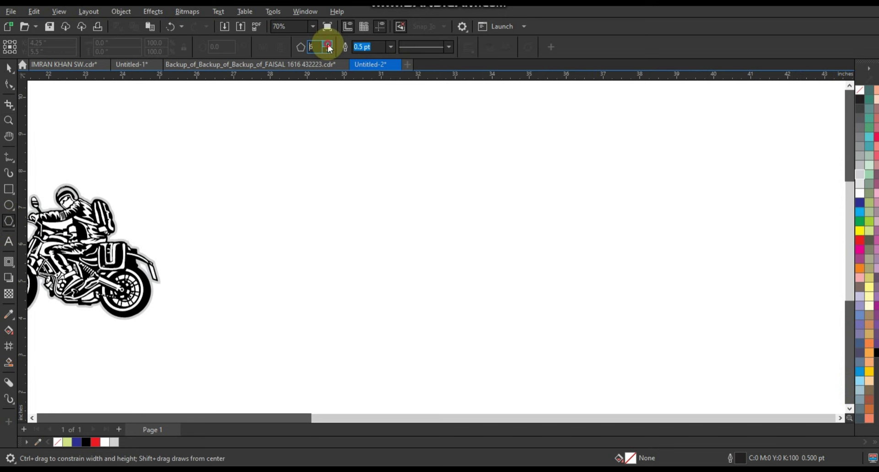
left_click_drag(347, 173, 412, 278)
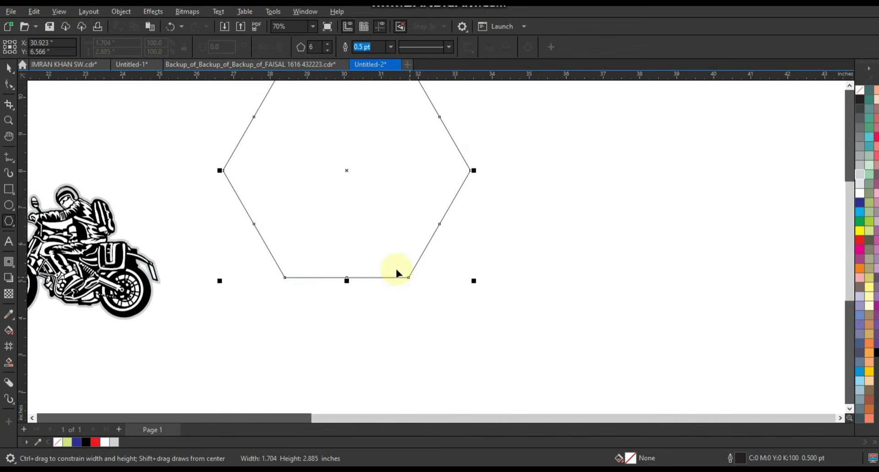
Rotate the hexagon so its points face up and down, and enlarge it to about 6.4 by 7.39 inches
left_click(9, 68)
left_click_drag(380, 198, 432, 287)
left_click(431, 287)
left_click_drag(530, 147, 492, 232)
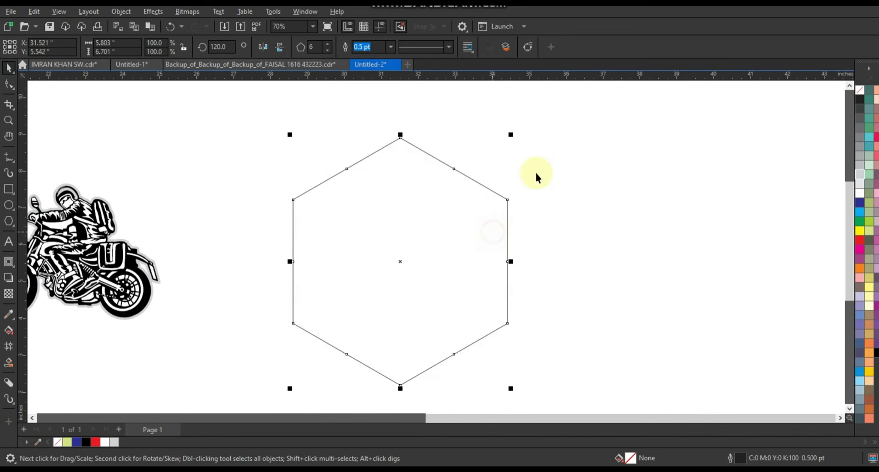
left_click_drag(511, 135, 522, 121)
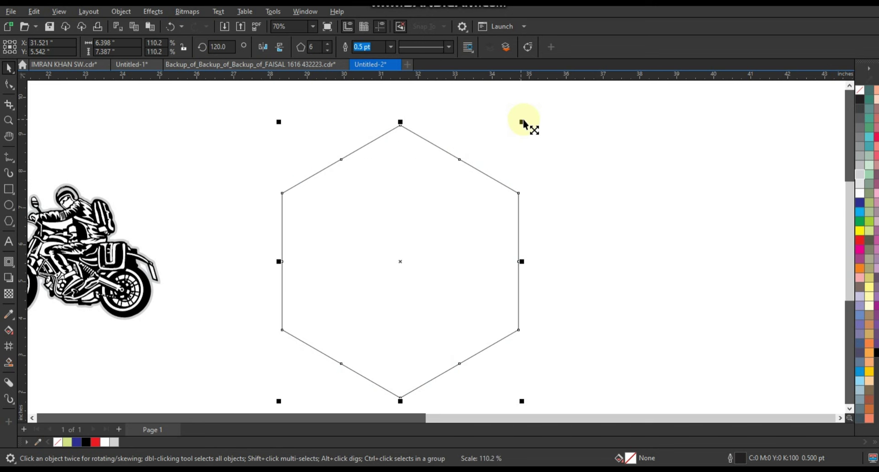
Round the hexagon's corners with a 0.66-inch fillet
left_click(9, 84)
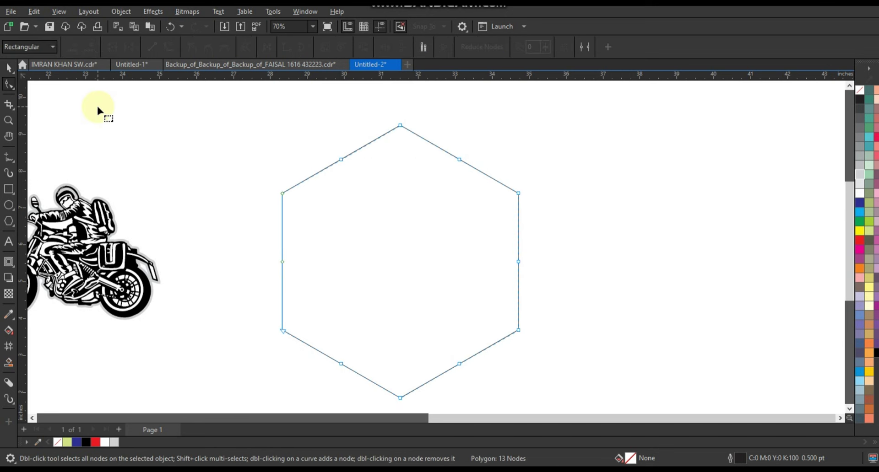
left_click(7, 68)
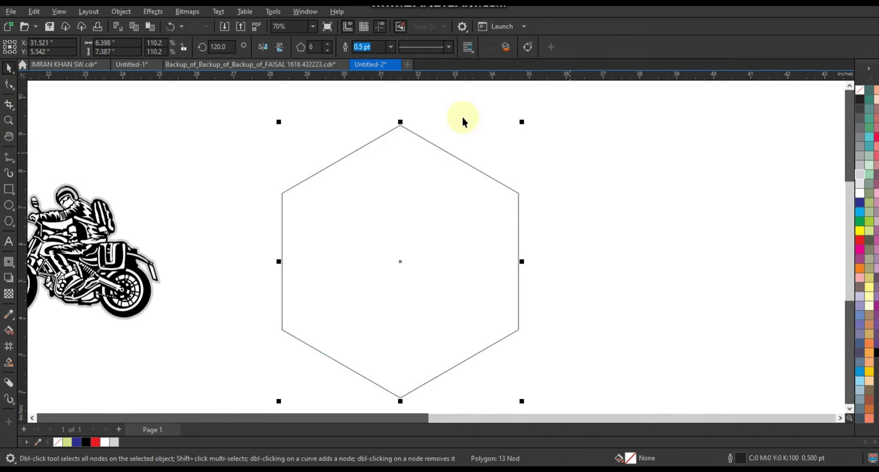
left_click(308, 13)
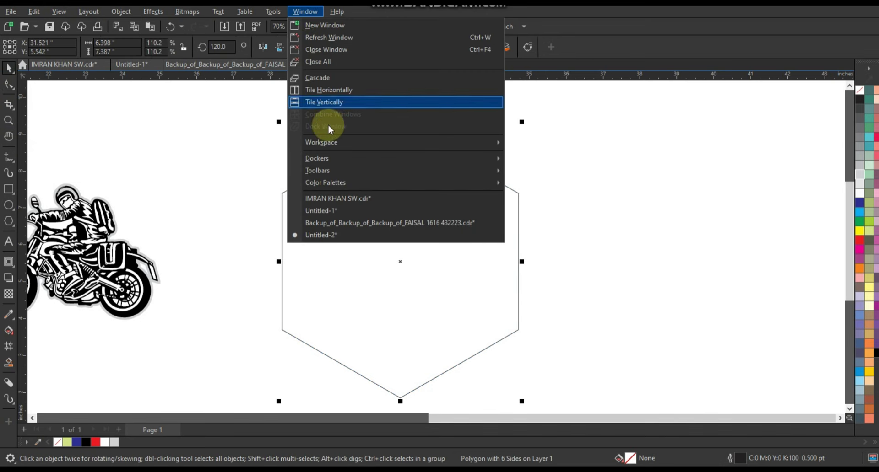
mouse_move(399, 161)
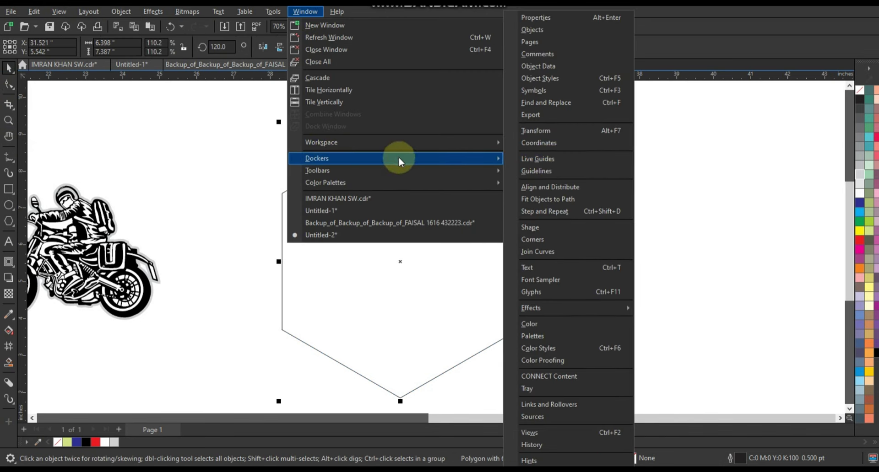
left_click(549, 240)
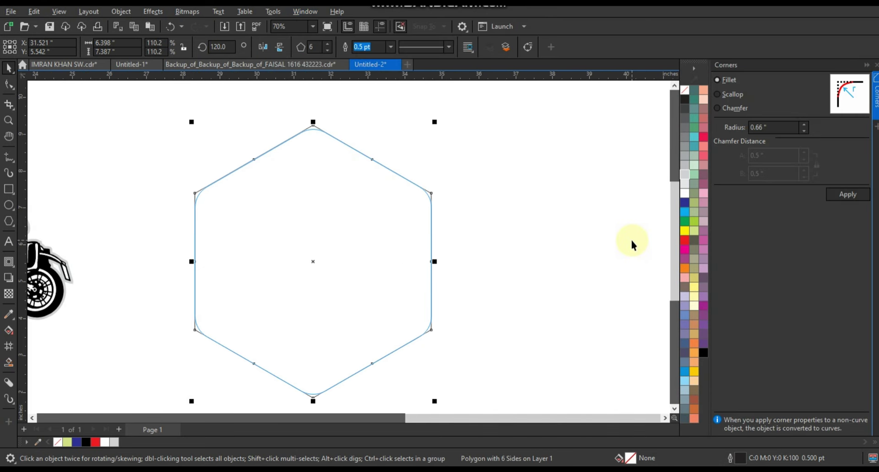
left_click(848, 194)
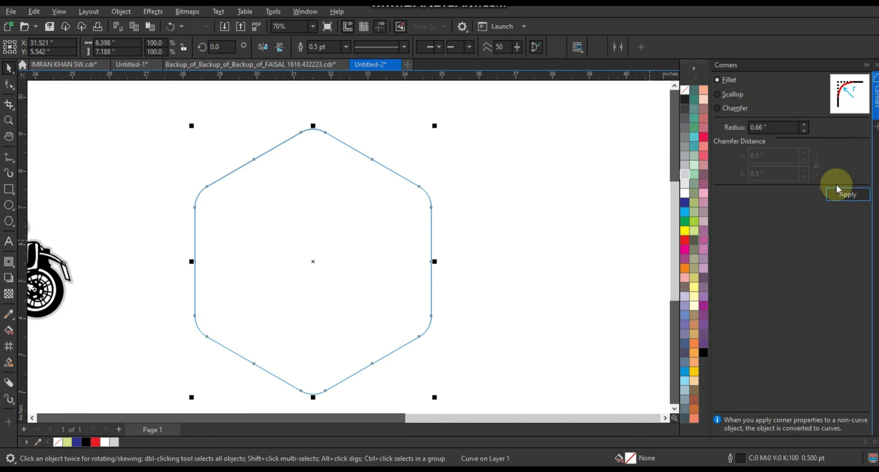
left_click(876, 65)
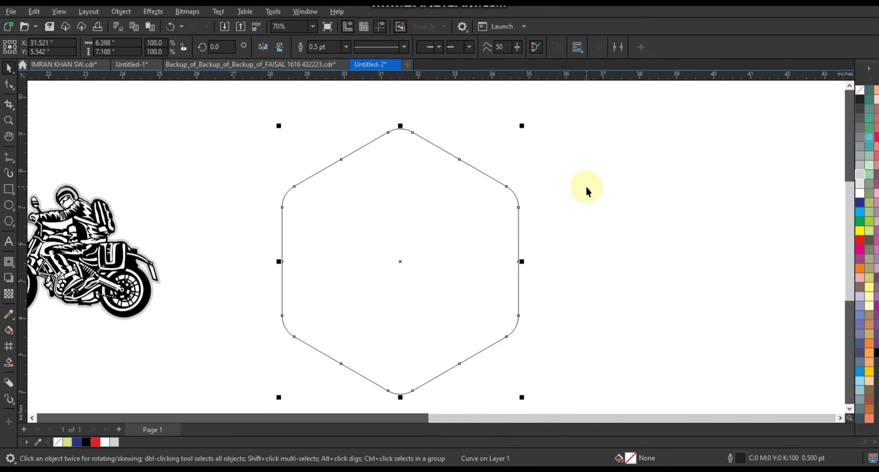
Create two smaller concentric copies inside the rounded hexagon, scaled to 91.9% and 84.4%
left_click(586, 185)
left_click(486, 226)
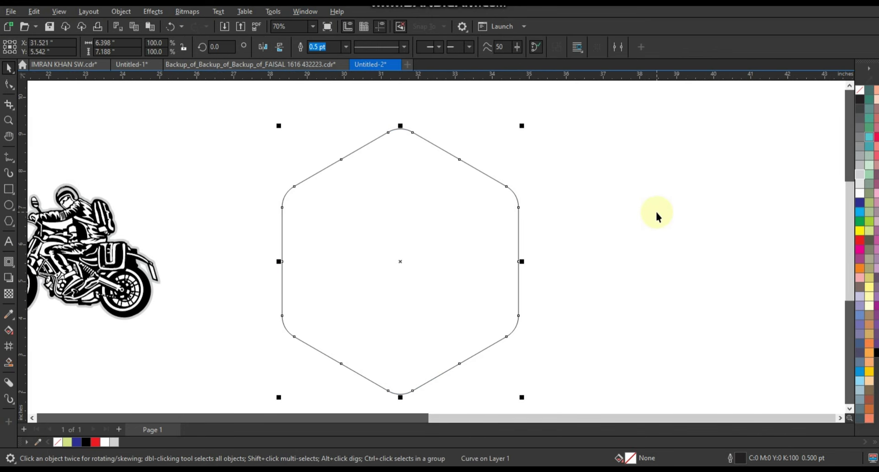
left_click_drag(523, 126, 514, 149)
right_click(523, 140)
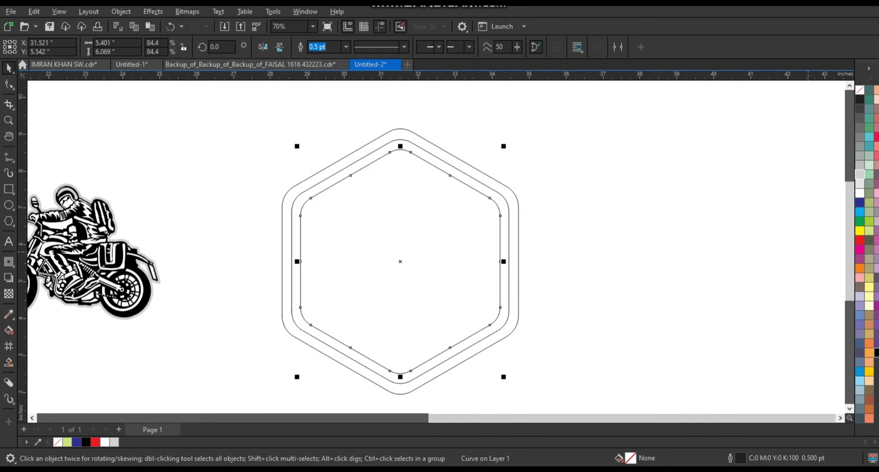
Fill the innermost and outermost hexagons black and the middle one white
left_click(859, 99)
left_click(502, 196)
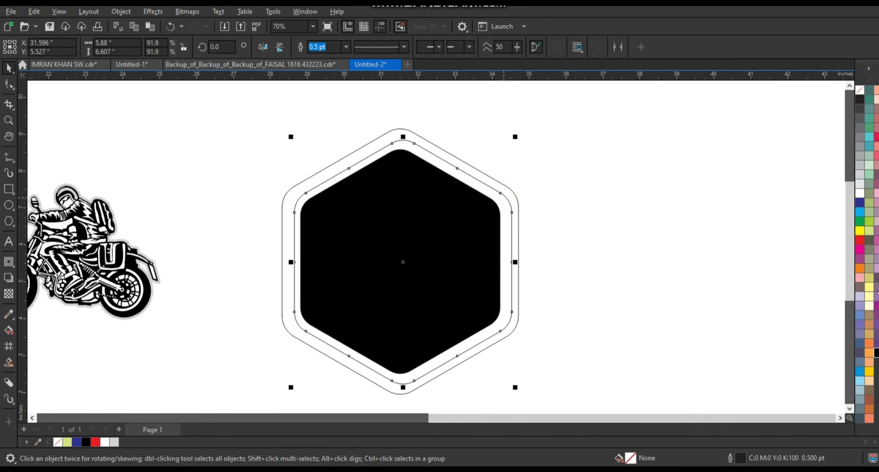
key("ctrl+z")
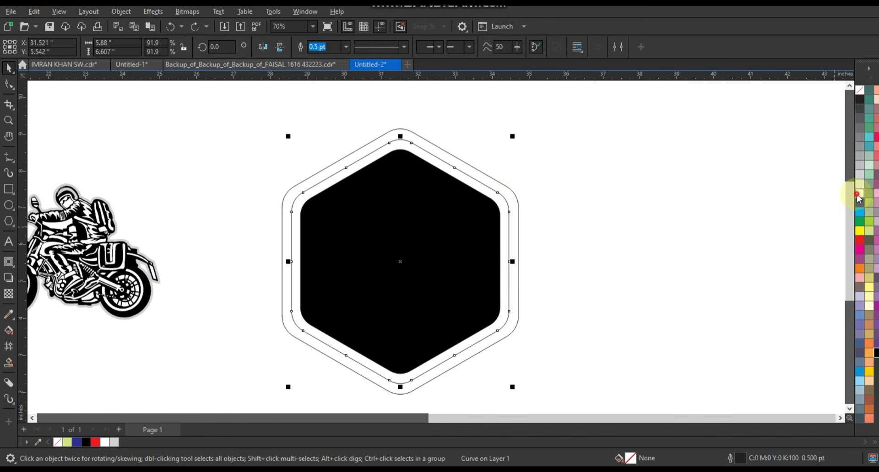
left_click(511, 188)
left_click(512, 193)
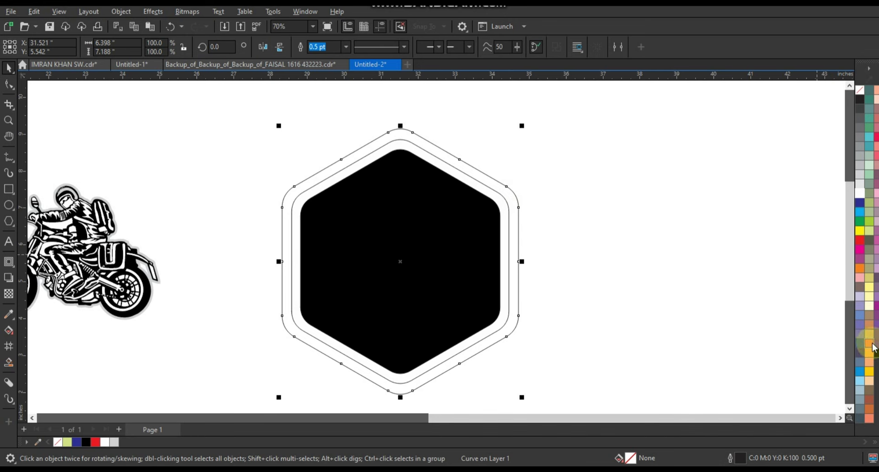
left_click(875, 355)
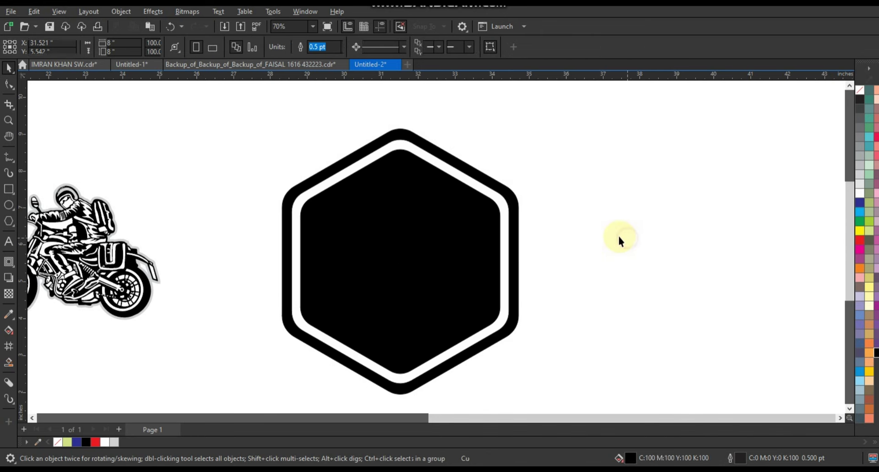
left_click(618, 238)
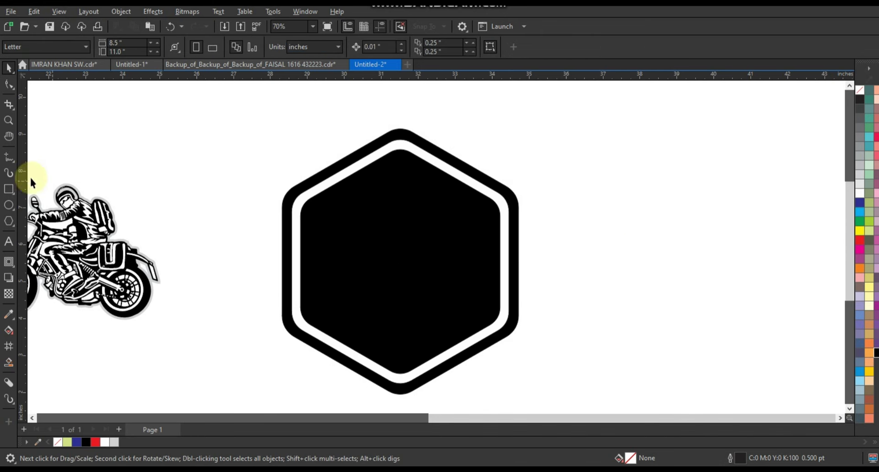
Add the text BIKER, enlarge it across the hexagon to about 247.5 pt and fill it red
left_click(9, 242)
left_click(226, 267)
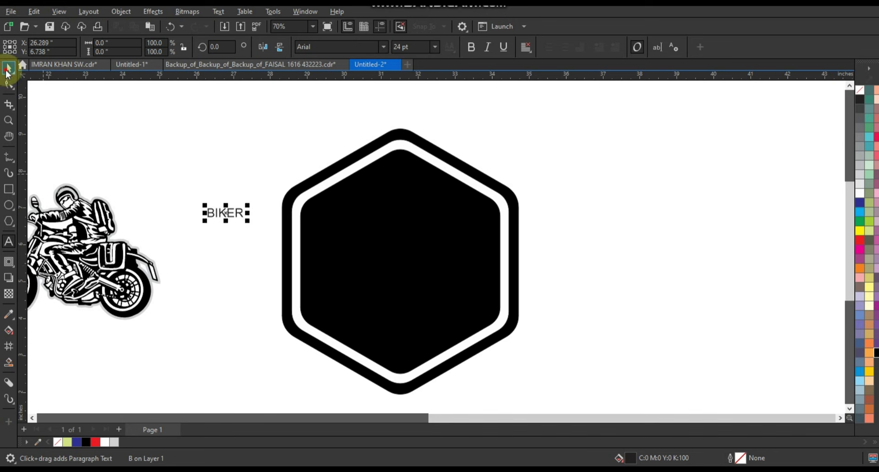
left_click(7, 69)
left_click_drag(530, 320, 581, 331)
left_click(860, 195)
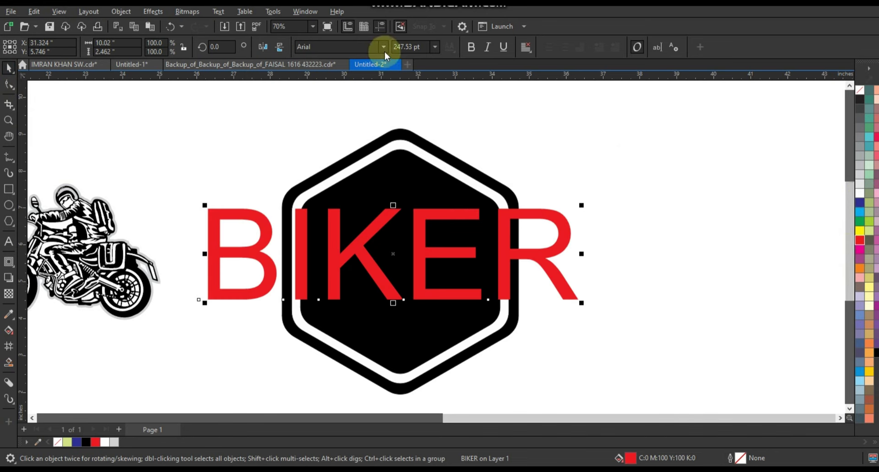
Change the BIKER text's font to Franklin Gothic Demi Cond and centre it horizontally on the hexagon
left_click(339, 47)
left_click(583, 226)
left_click(441, 244)
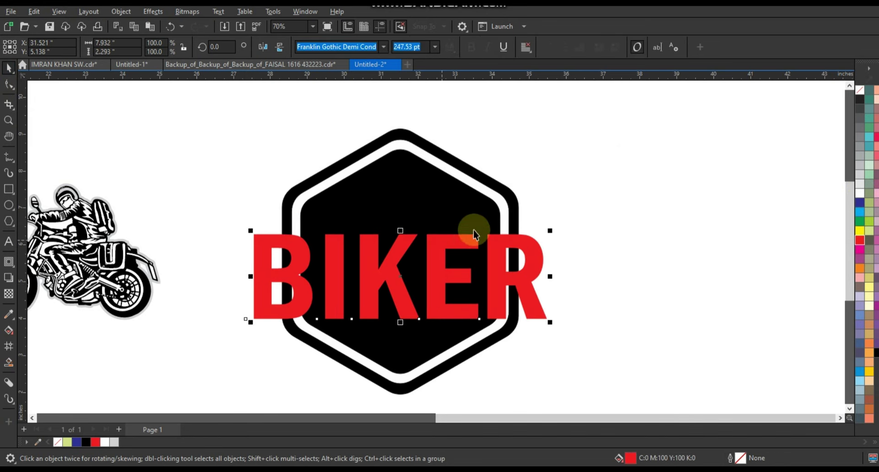
Convert the BIKER text to curves and apply an unconstrained envelope to it
key("ctrl+q")
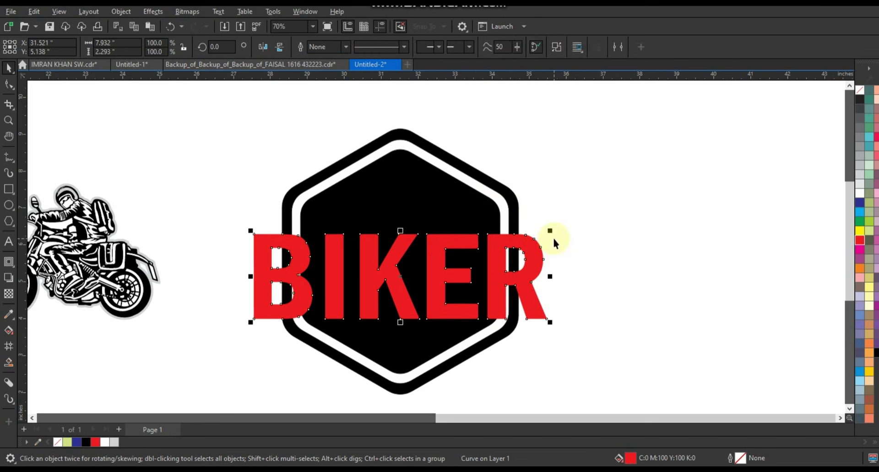
left_click(19, 267)
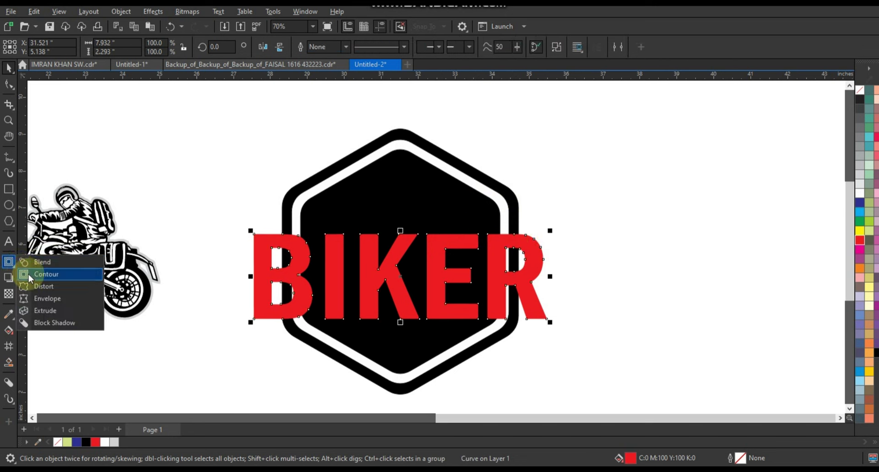
left_click(41, 300)
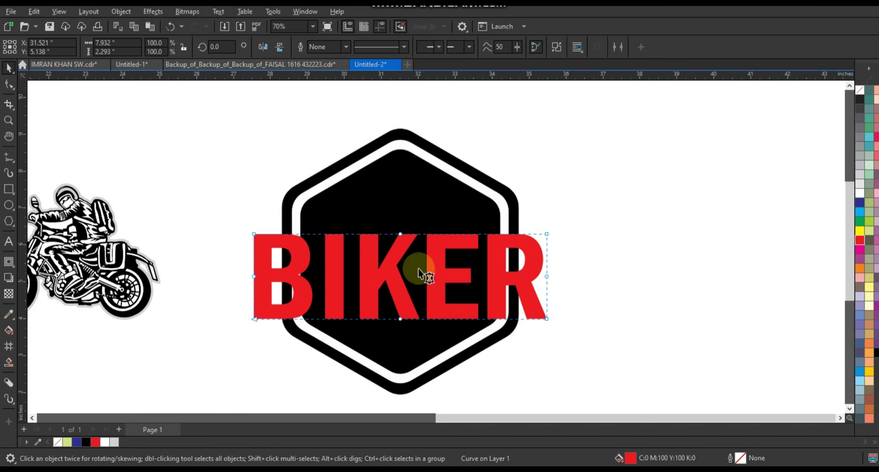
left_click_drag(414, 337, 415, 337)
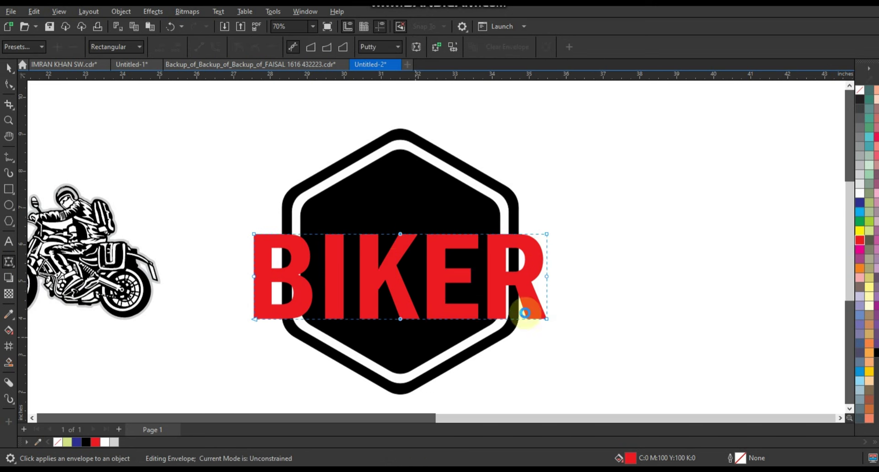
Remove the envelope's midpoint nodes, convert its edges to editable curves, and bend the bottom edge of BIKER upward into an arch
left_click_drag(557, 274, 235, 283)
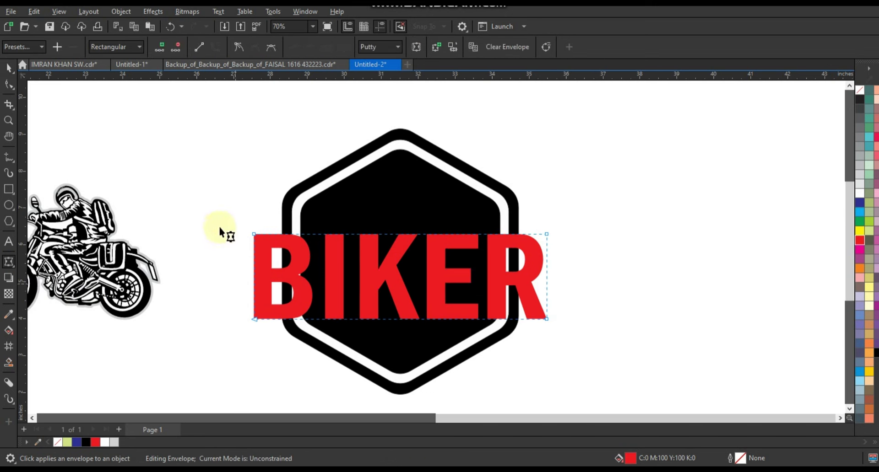
left_click_drag(219, 226, 565, 337)
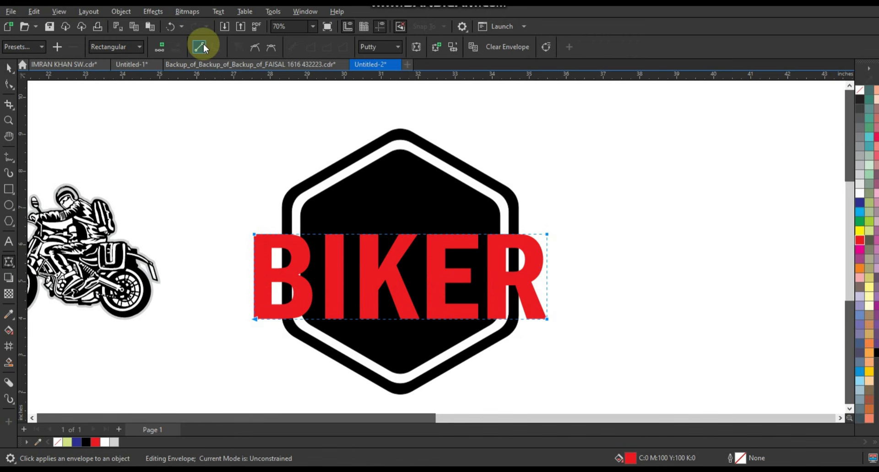
left_click(203, 45)
left_click_drag(225, 214, 559, 335)
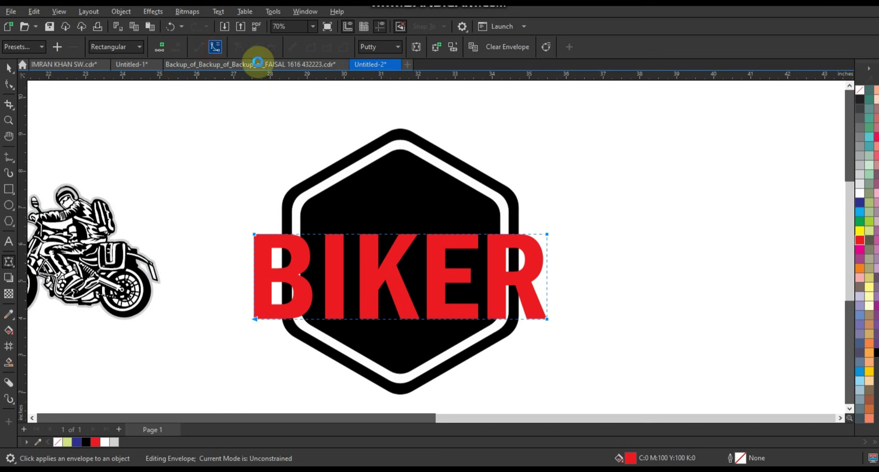
left_click_drag(398, 319, 397, 288)
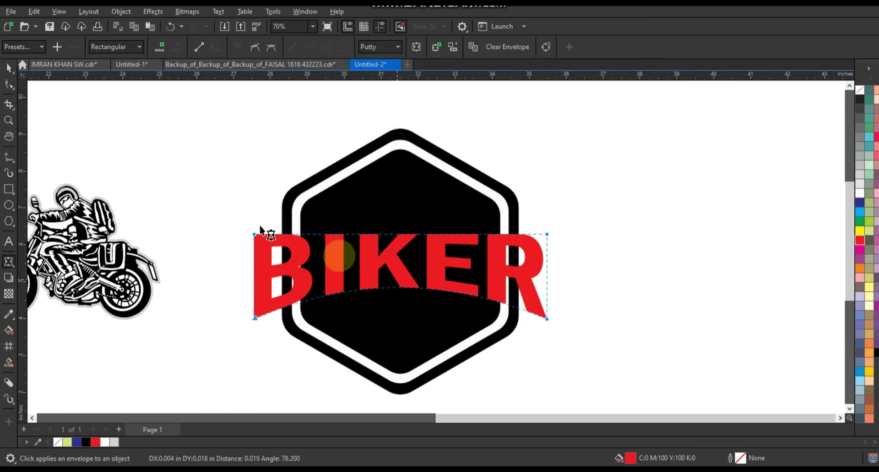
left_click(9, 68)
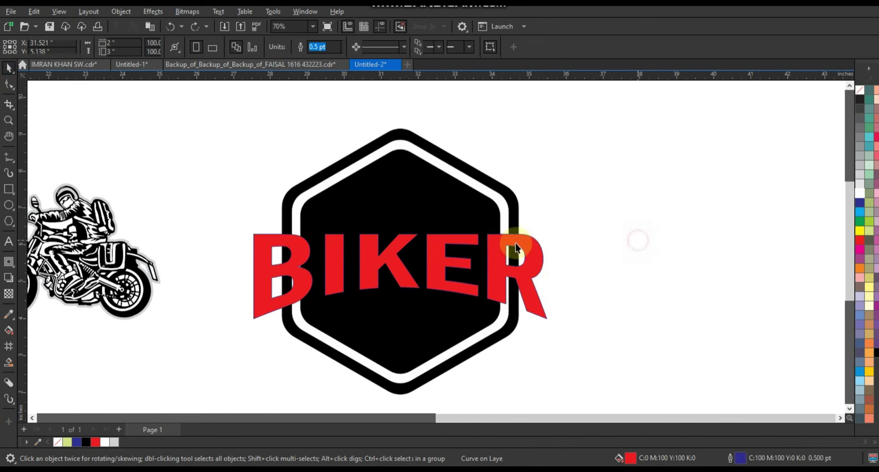
Add a one-step outside contour of about 0.229 in around the arched BIKER lettering and break it apart from the letters
left_click(8, 262)
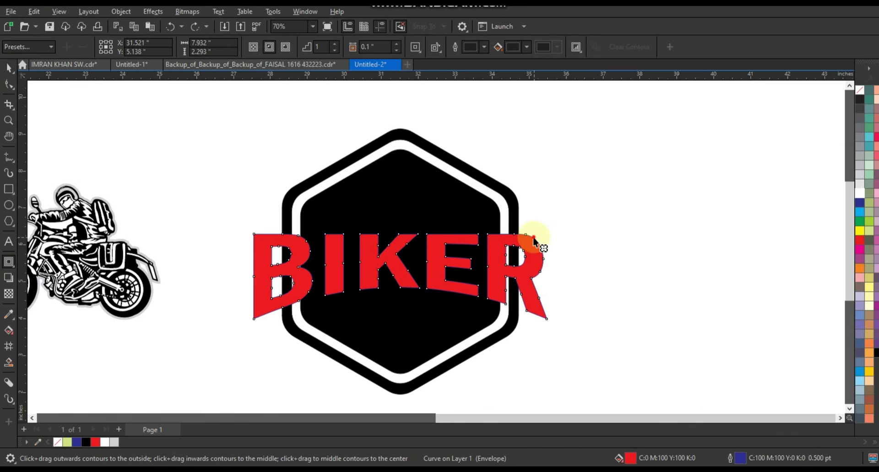
left_click_drag(534, 238, 549, 227)
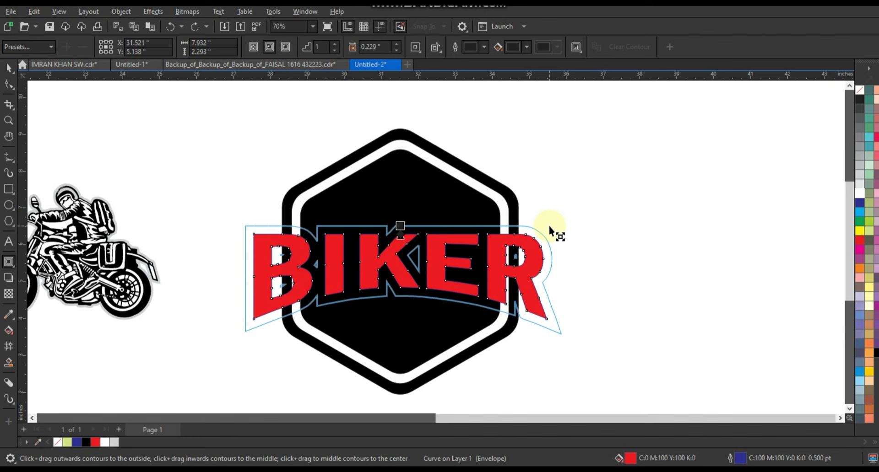
left_click_drag(548, 226, 548, 226)
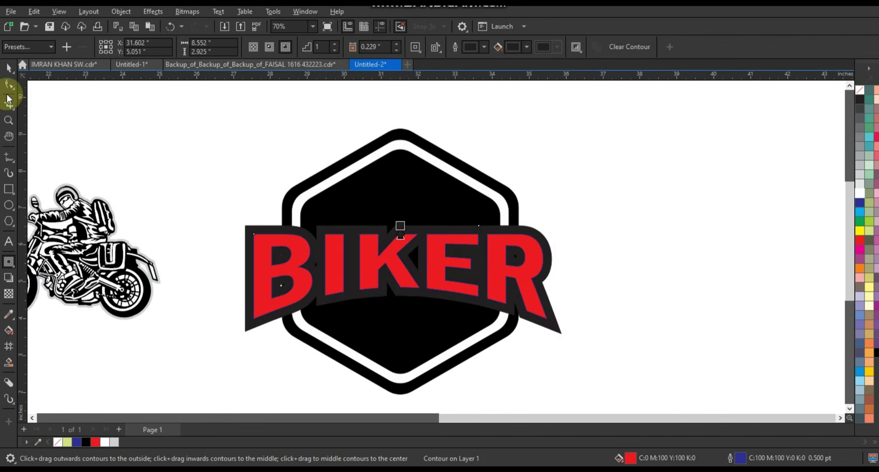
left_click(8, 68)
left_click(153, 12)
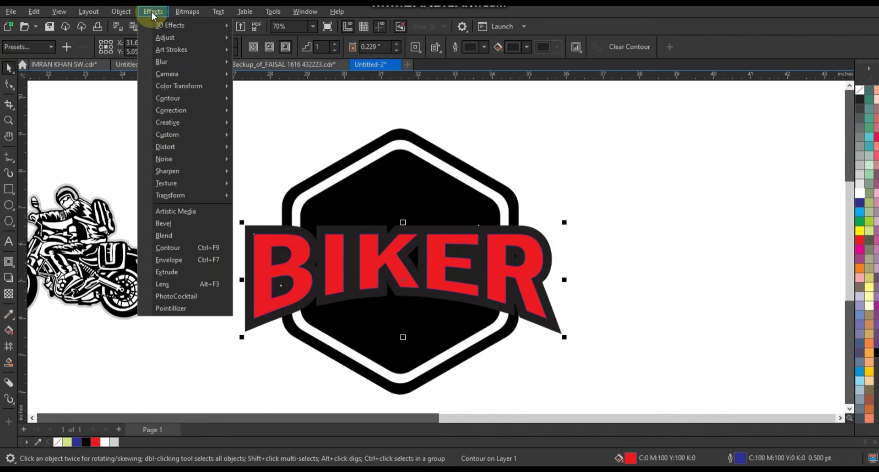
left_click(121, 12)
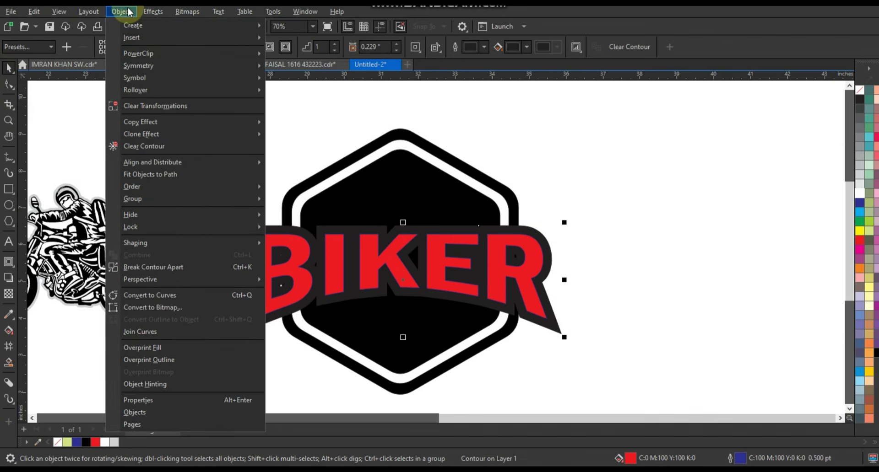
left_click(154, 269)
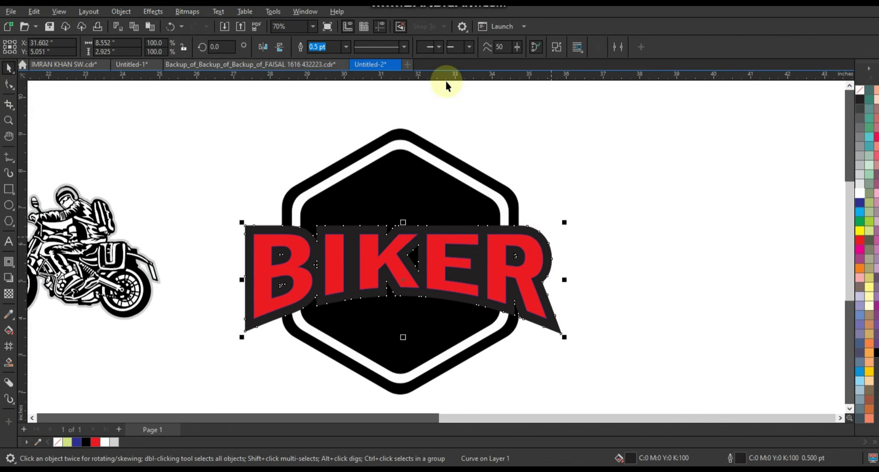
Break the contour shape into pieces, weld them into one solid backing without holes, and fill it white
left_click(557, 47)
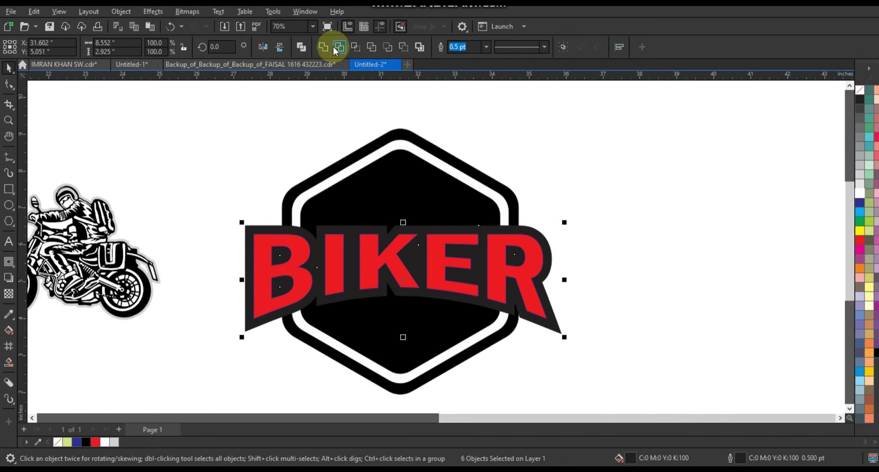
key("ctrl+l")
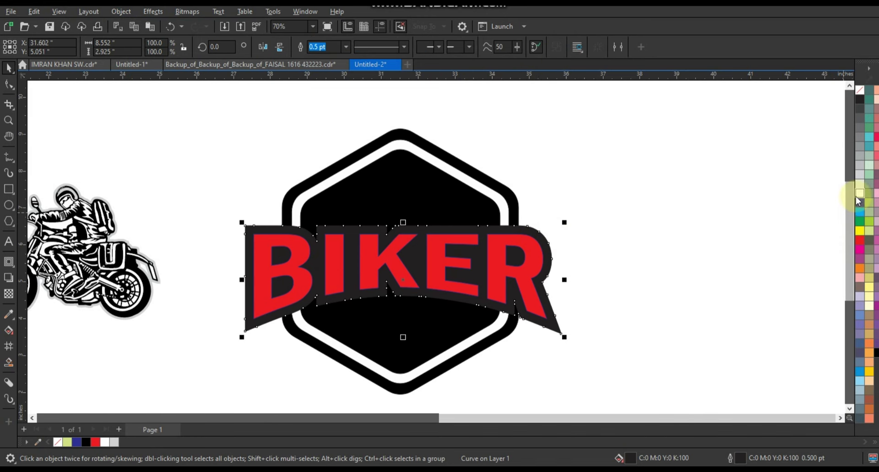
left_click(859, 192)
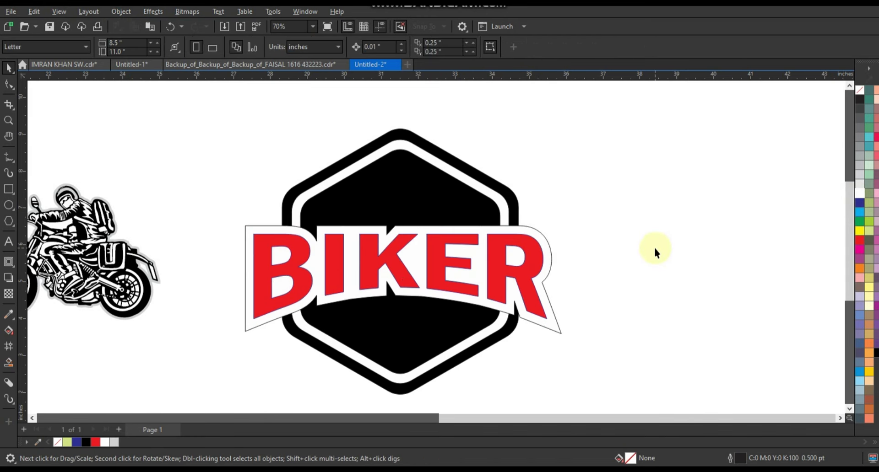
Make the BIKER letters black, and shrink the lettering with its white backing to about 7.91 in wide, lower on the hexagon
key("ctrl+z")
key("ctrl+z")
left_click(299, 213)
left_click_drag(299, 213, 669, 339)
mouse_move(646, 307)
left_mouse_down()
mouse_move(640, 333)
mouse_move(642, 311)
mouse_move(657, 313)
left_mouse_up()
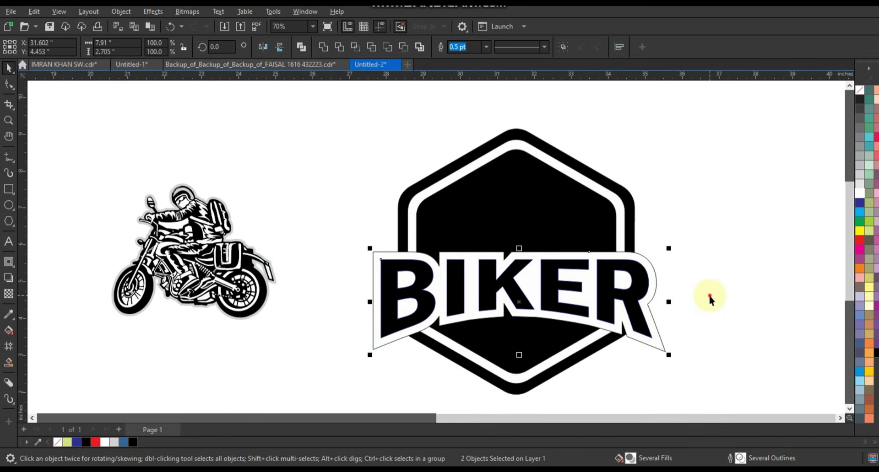
left_click(723, 297)
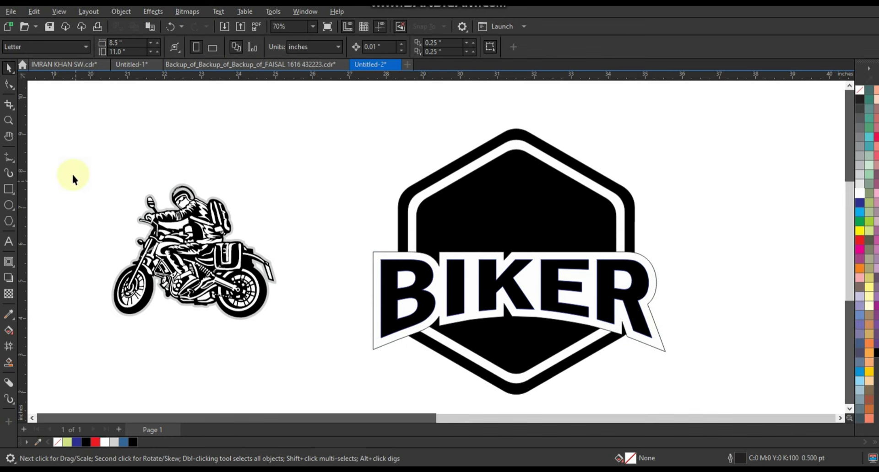
Mirror the motorcycle illustration horizontally and place it in front of the hexagon, above the BIKER lettering
left_click_drag(264, 313, 312, 349)
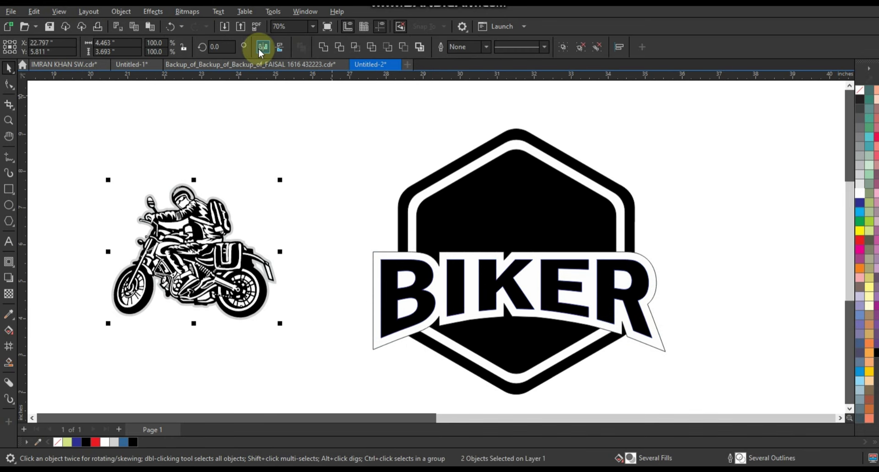
left_click(263, 46)
left_click_drag(184, 274, 500, 212)
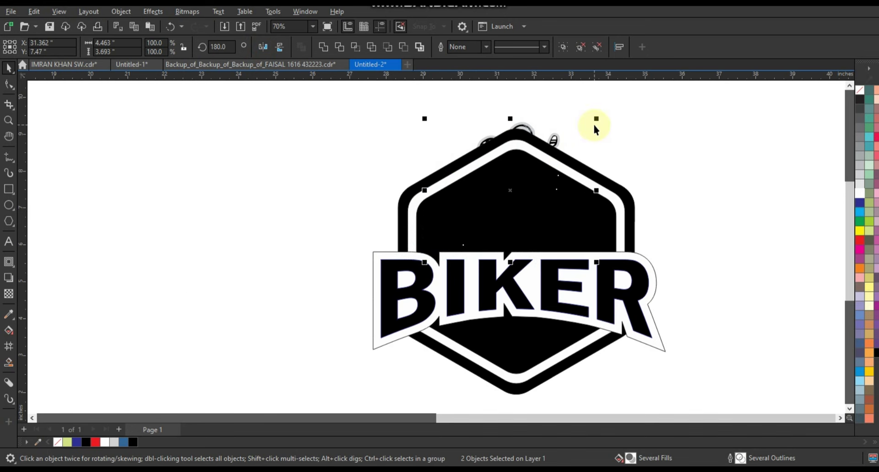
key("shift+Page_Up")
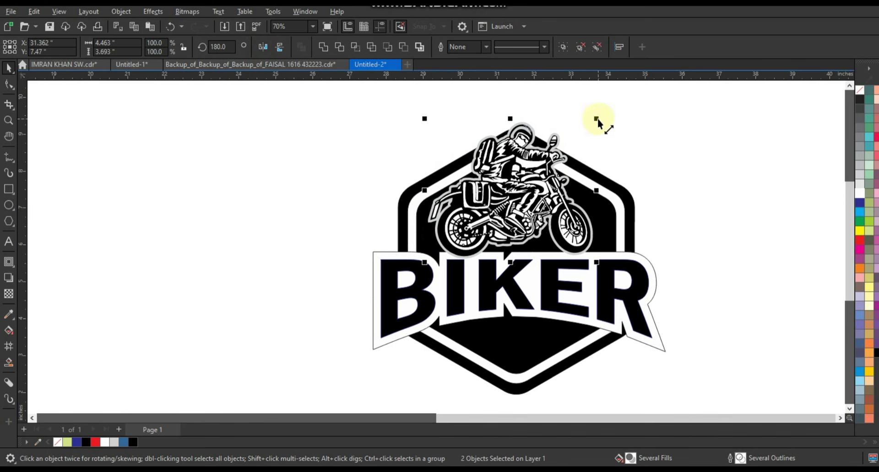
Enlarge the motorcycle illustration from its centre to about 4.77 in wide and nudge it slightly upward
mouse_move(597, 119)
left_mouse_down()
mouse_move(608, 121)
mouse_move(604, 115)
left_mouse_up()
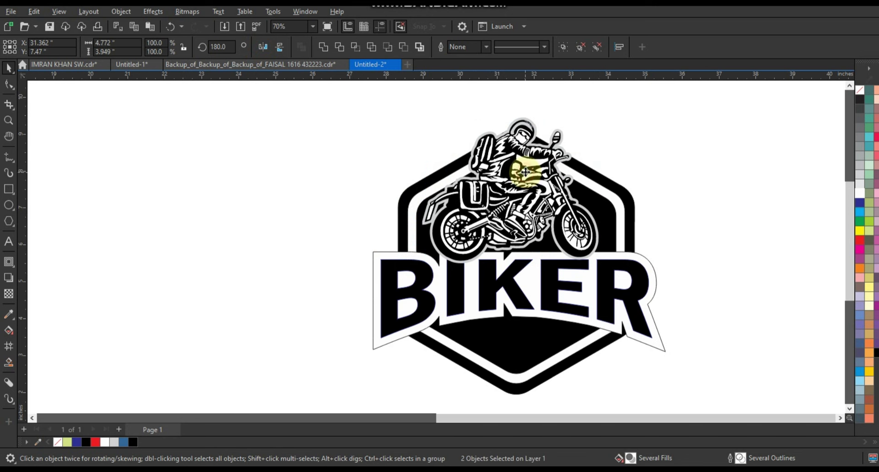
left_click_drag(525, 171, 525, 169)
left_click(689, 172)
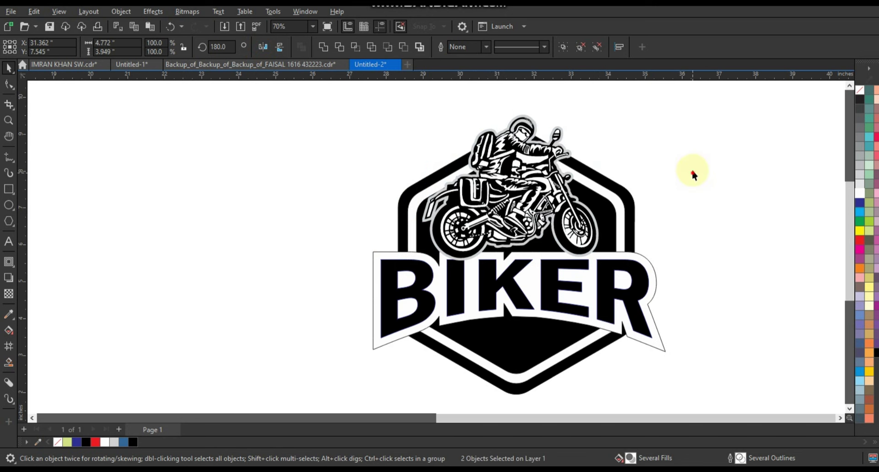
Fill the motorcycle's grey backing white and move the whole illustration off the badge onto the empty area beside it
left_click(534, 122)
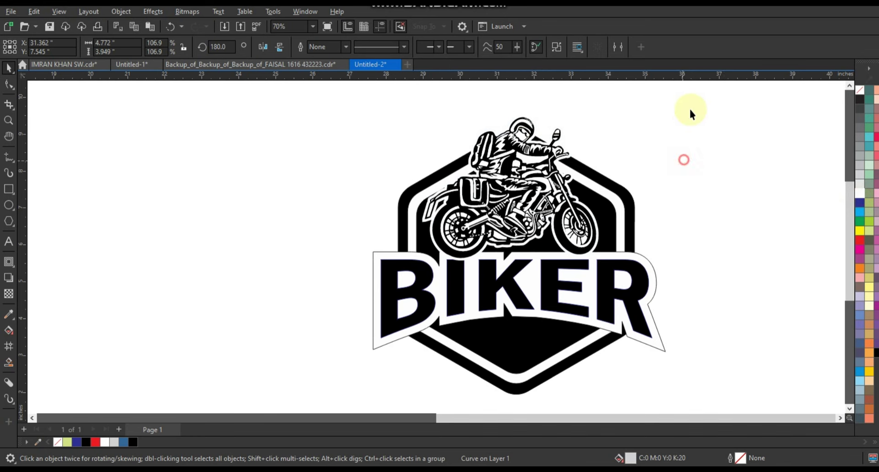
left_click_drag(690, 113, 387, 264)
left_click_drag(516, 227, 251, 225)
Create a Smart Fill shape from the inner hexagon area above the BIKER lettering and fill it red
left_click(8, 363)
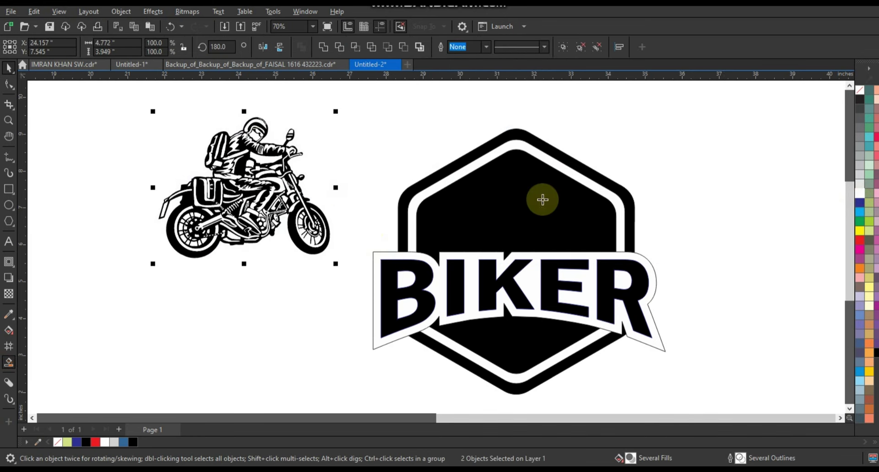
left_click(543, 200)
left_click(9, 68)
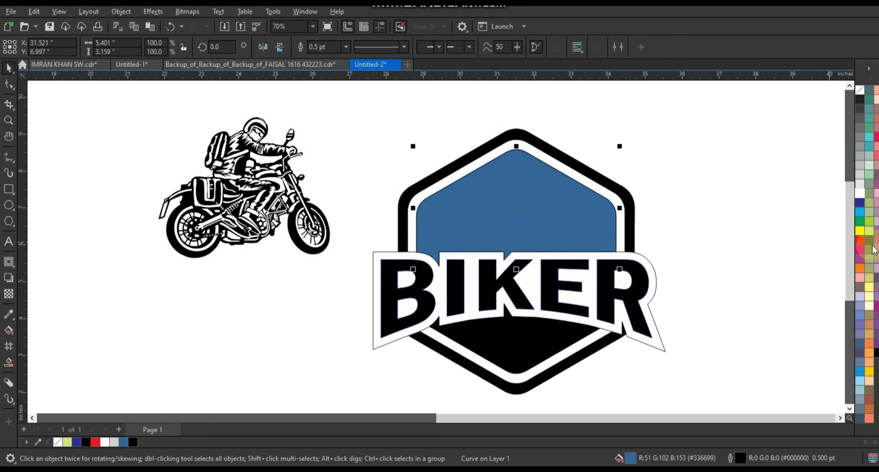
left_click(860, 240)
Try removing the outlines from all badge and lettering objects, and undo the removal
left_click_drag(333, 123, 690, 400)
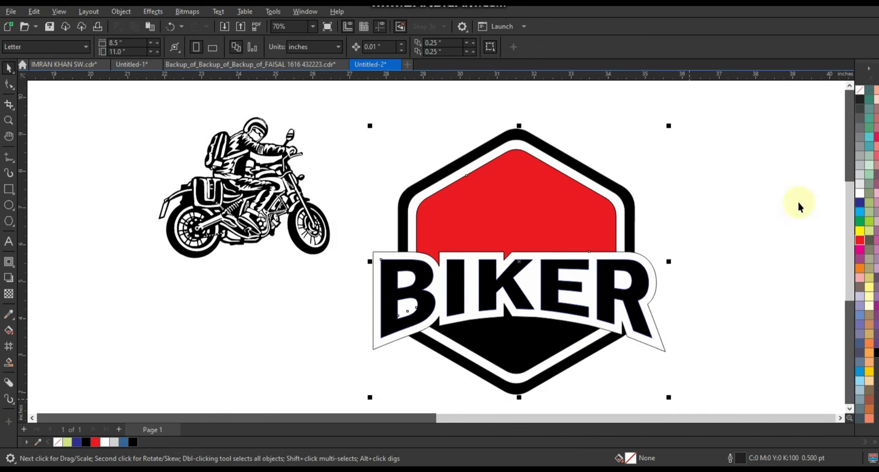
right_click(859, 89)
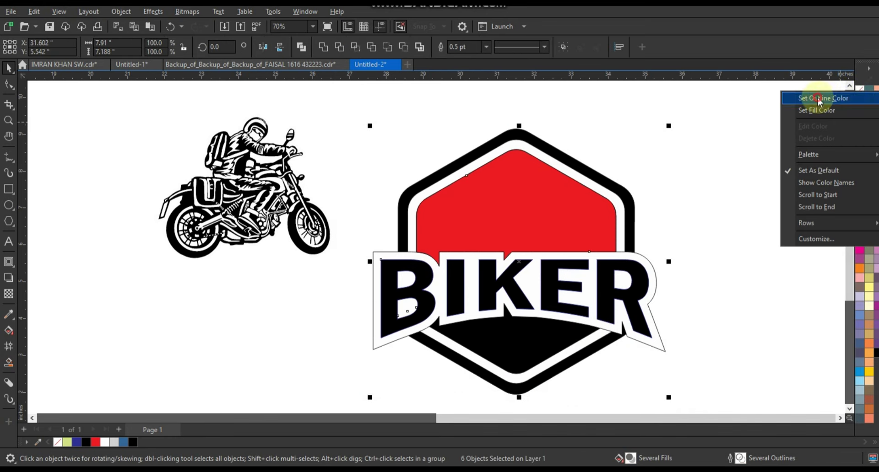
left_click(817, 99)
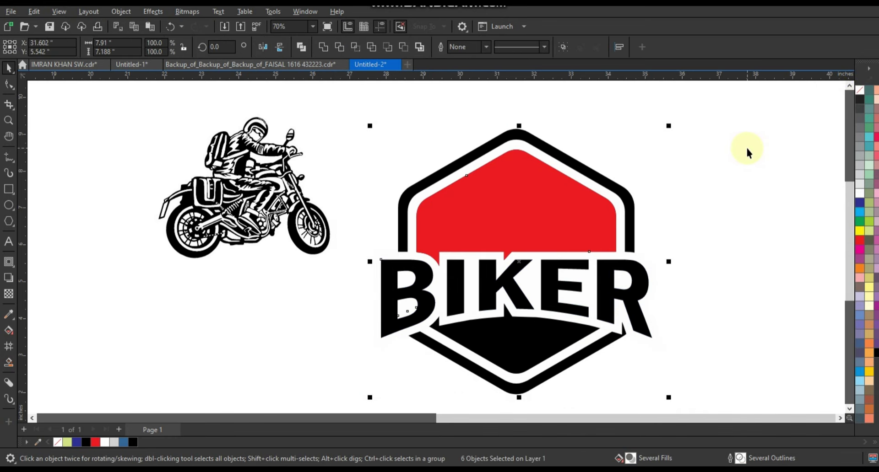
key("ctrl+z")
left_click(749, 160)
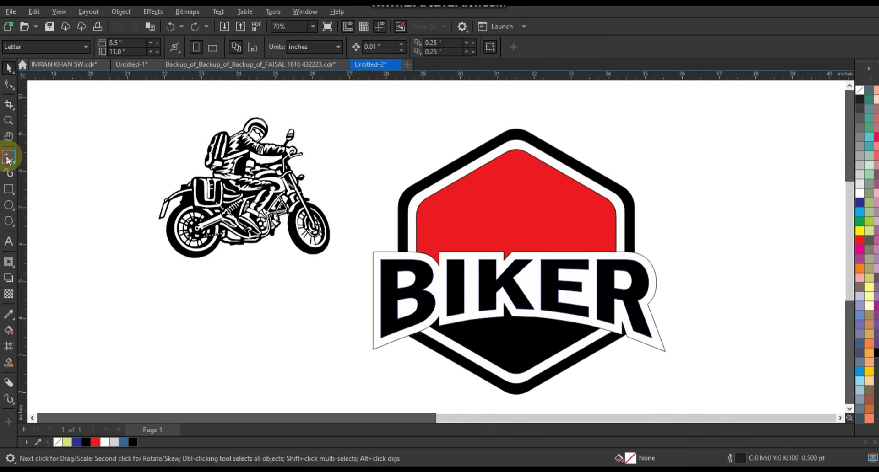
Draw a closed Freehand triangle about 2.06 in wide from the lower corner of the B's white backing to the hexagon's lower edge
left_click(8, 157)
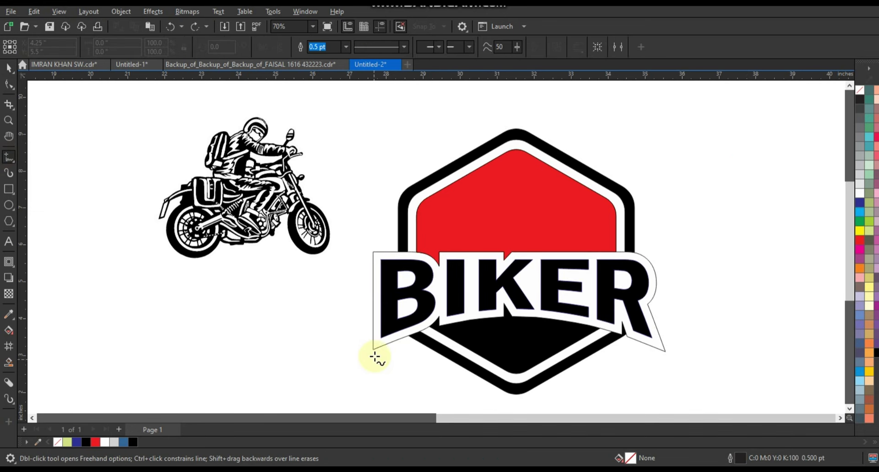
left_click(391, 336)
left_click(373, 349)
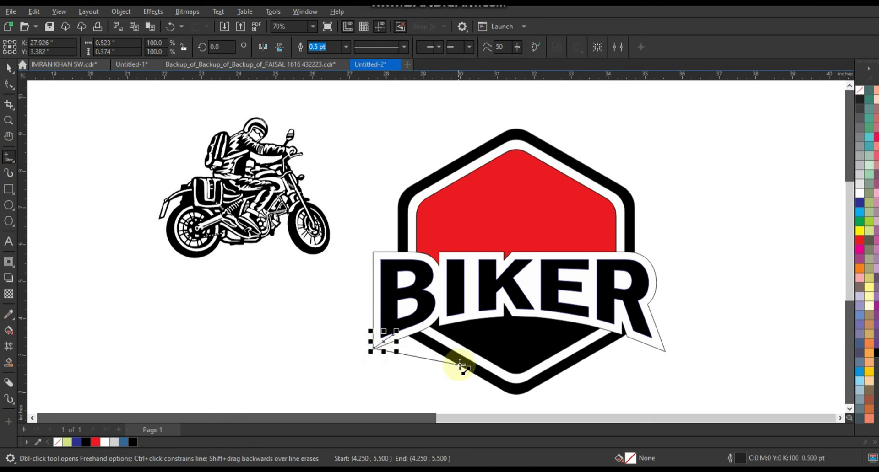
left_click(450, 356)
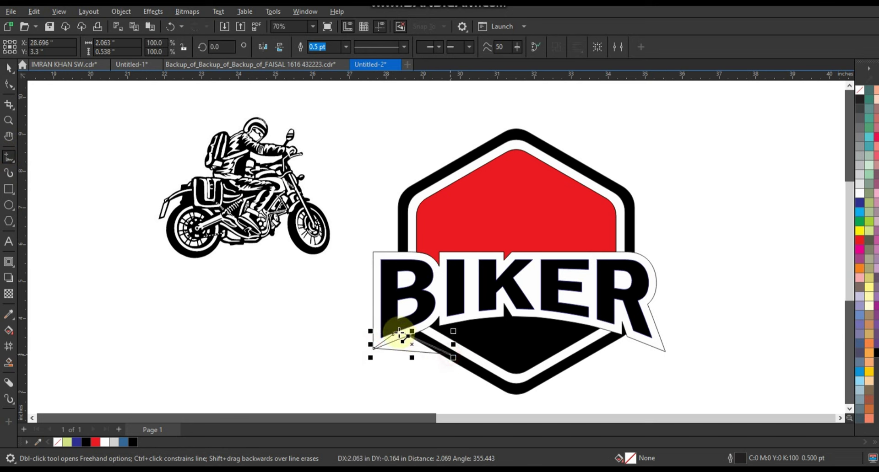
left_click(393, 333)
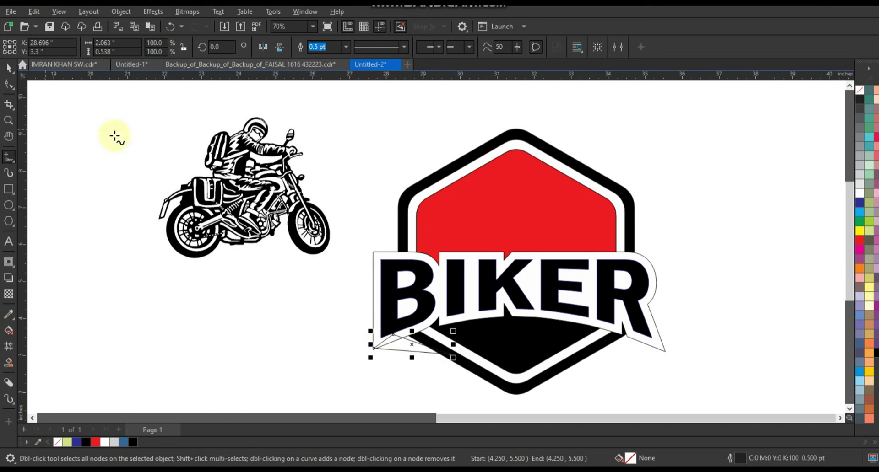
Raise the triangle's upper node into the lettering's backing and place a mirrored copy about 2.31 in wide below the R
left_click(9, 84)
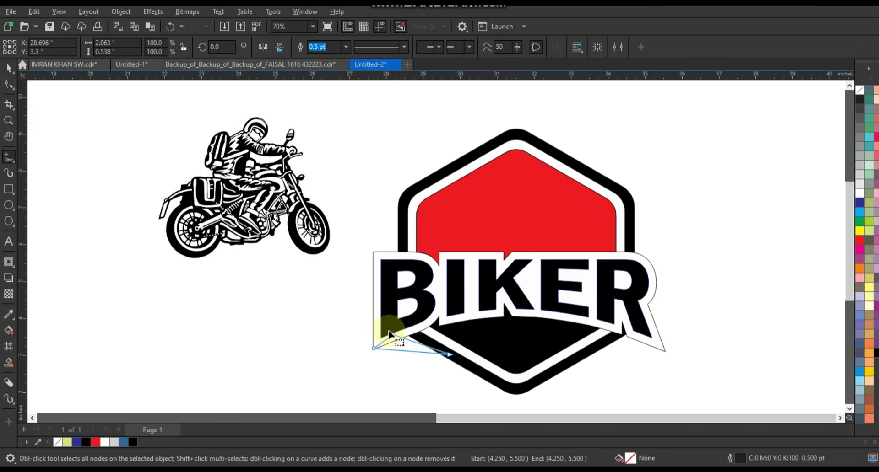
left_click_drag(393, 332, 408, 321)
double_click(10, 84)
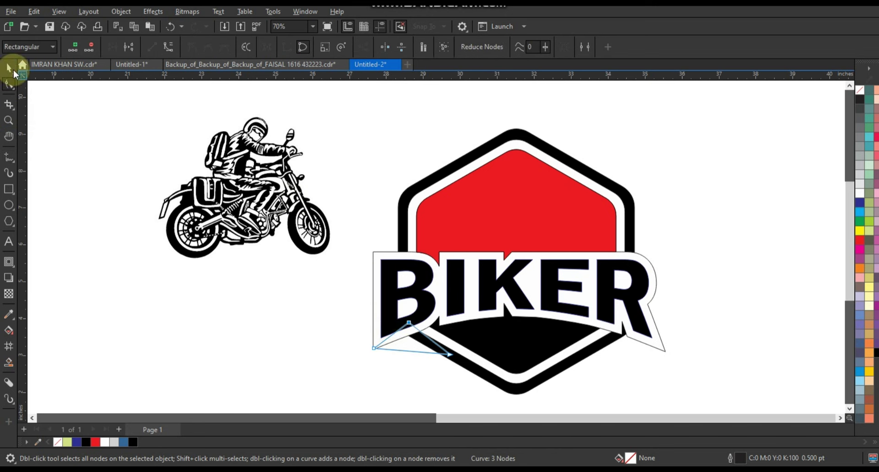
left_click_drag(449, 342, 568, 360)
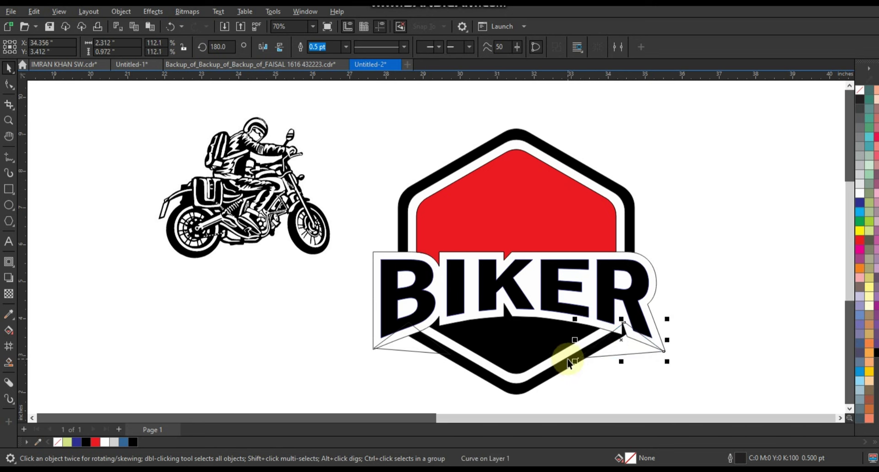
left_click(707, 379)
Create blue Smart Fill shapes from the two triangle areas showing below the B and the R
left_click(10, 363)
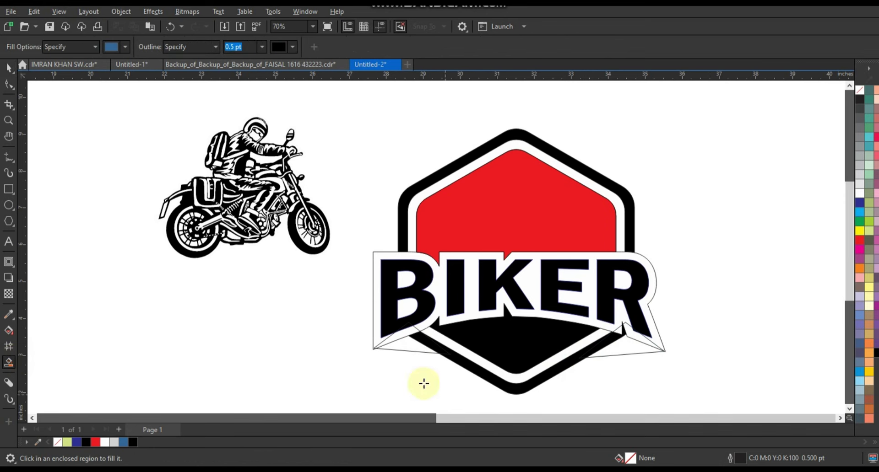
left_click(411, 348)
left_click(628, 348)
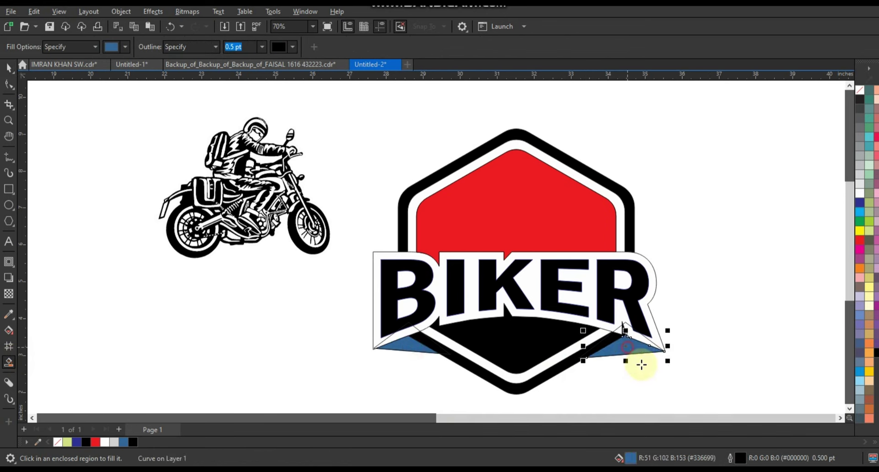
left_click(240, 318)
key("space")
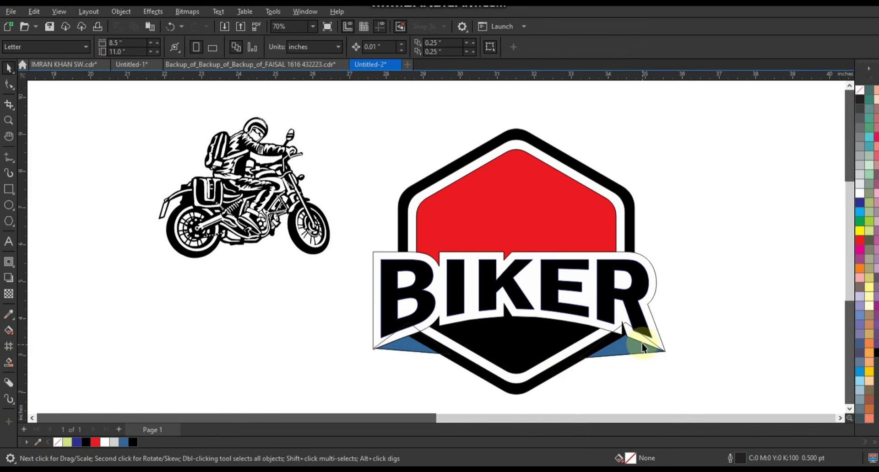
Delete the two unfilled construction triangles below the B and the R, keeping the blue Smart Fill shapes
left_click(645, 344)
key("Escape")
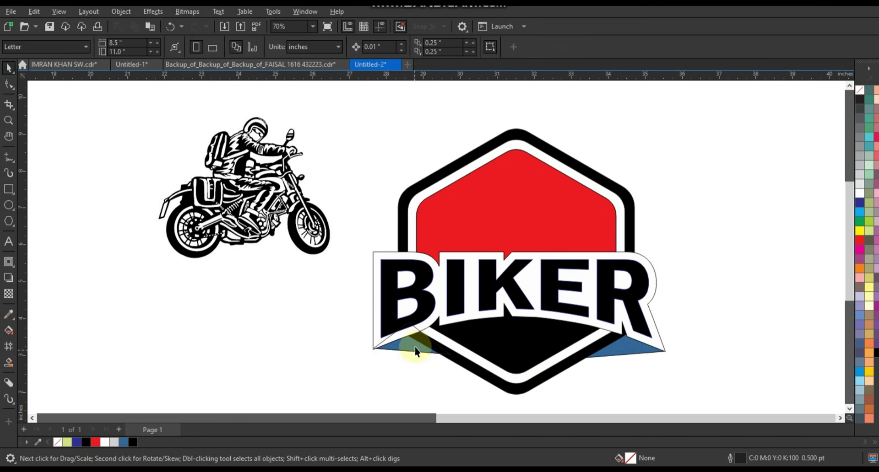
left_click(406, 337)
left_click(408, 345, "ctrl")
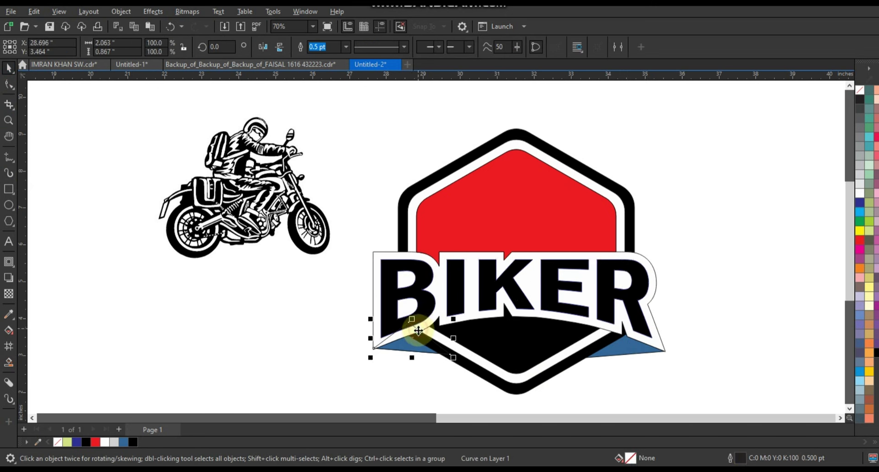
key("Escape")
Fill both blue corner shapes below the lettering black
left_click(406, 348, "ctrl")
left_click(626, 350, "ctrl+shift")
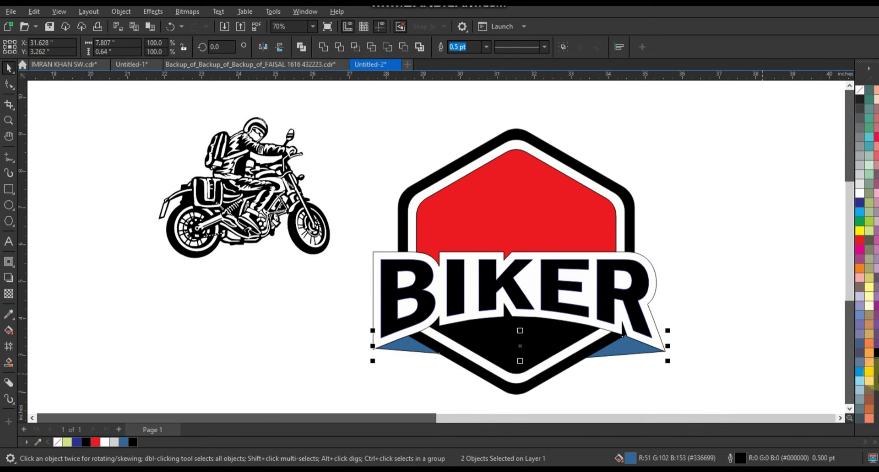
left_click(874, 354)
left_click(710, 321)
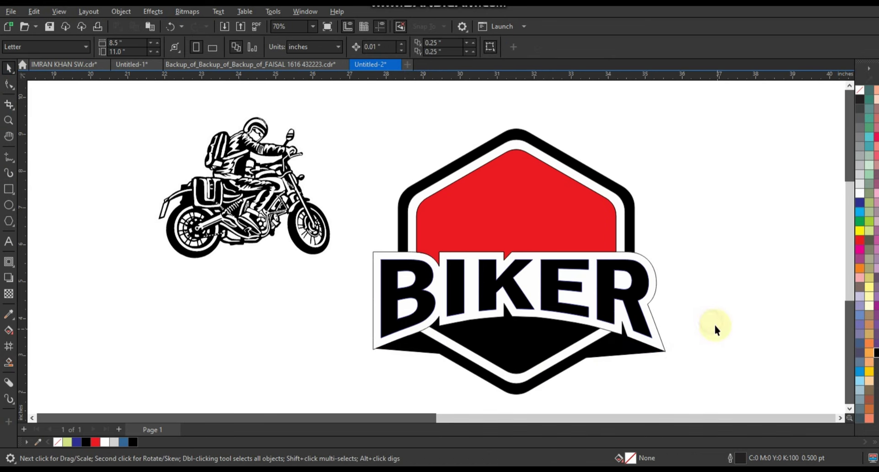
Remove the outlines from the BIKER lettering, its white backing and the two black corner shapes
left_click_drag(699, 222, 338, 383)
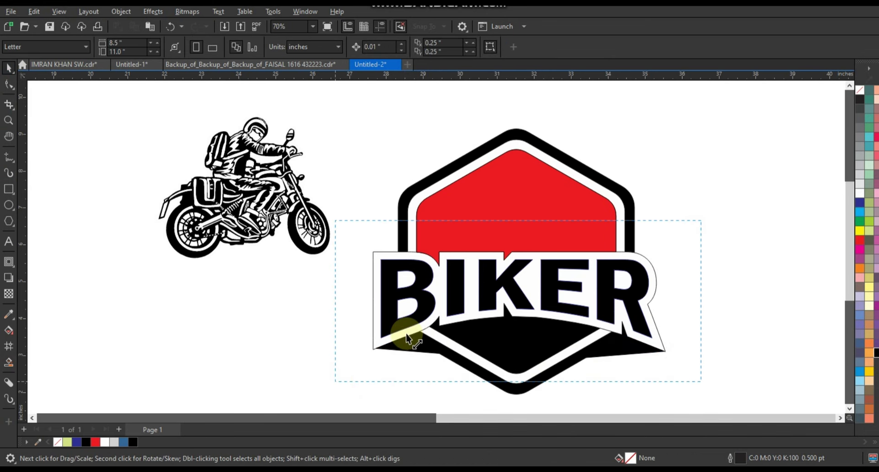
right_click(859, 91)
left_click(845, 96)
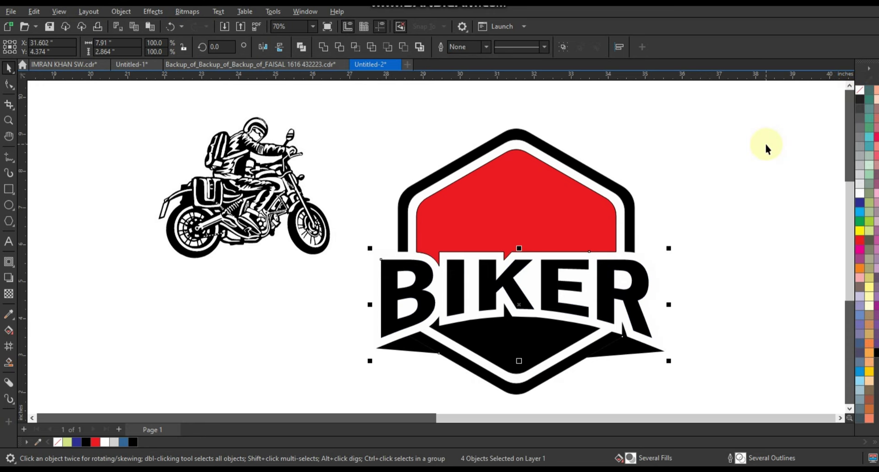
left_click(768, 148)
Move the motorcycle illustration onto the badge above BIKER and remove the outline from the red hexagon area
left_click_drag(92, 105, 559, 234)
left_click(633, 258, "shift")
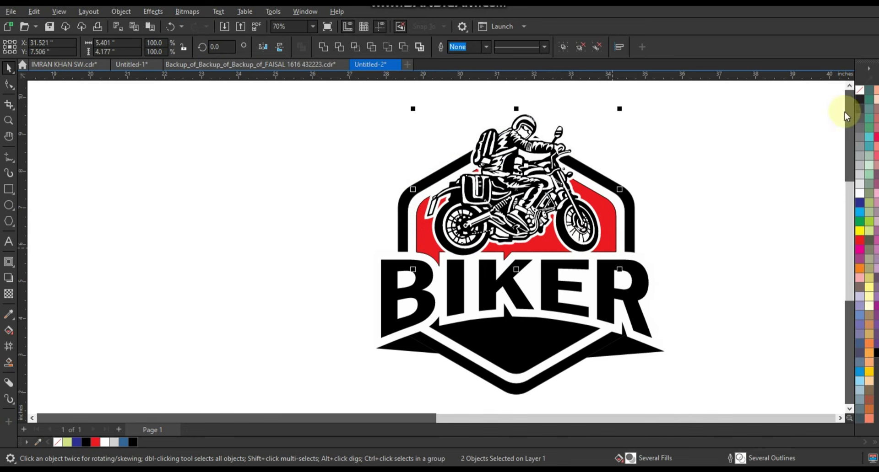
right_click(858, 92)
left_click(847, 102)
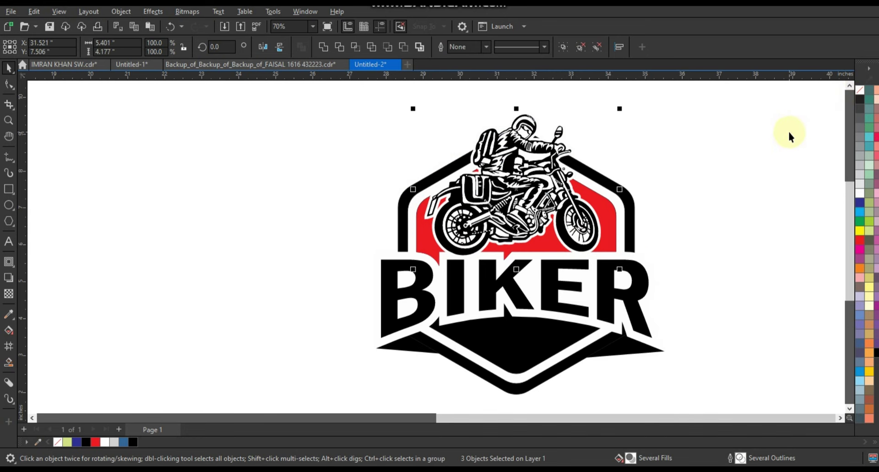
left_click(681, 208)
scroll(681, 207, "down", 1)
scroll(681, 207, "up", 2)
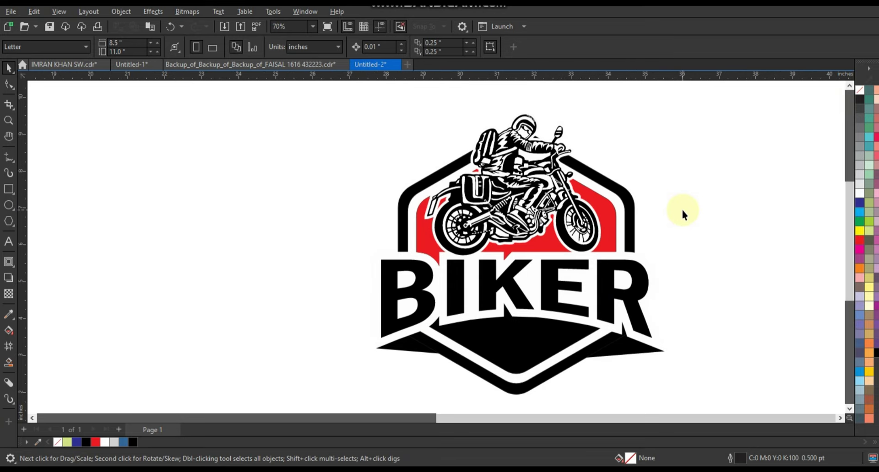
scroll(681, 208, "down", 1)
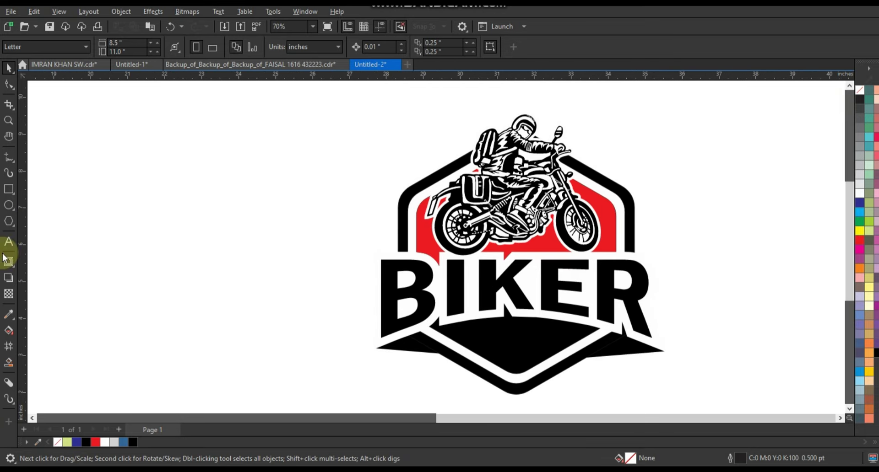
Add the artistic text SLOGAN HERE on the empty area beside the badge and make it bold
left_click(9, 241)
left_click(112, 281)
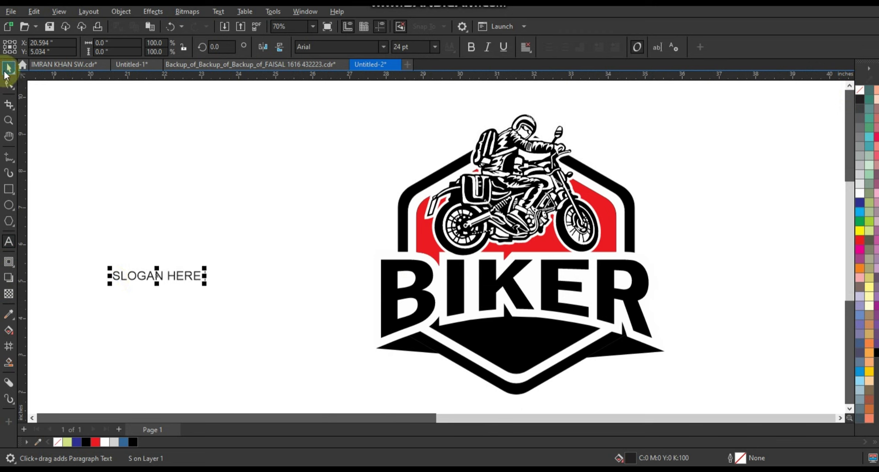
left_click(8, 67)
left_click(472, 47)
Place the slogan in white on the black area beneath BIKER and preview the logo full screen
left_click_drag(176, 274, 531, 333)
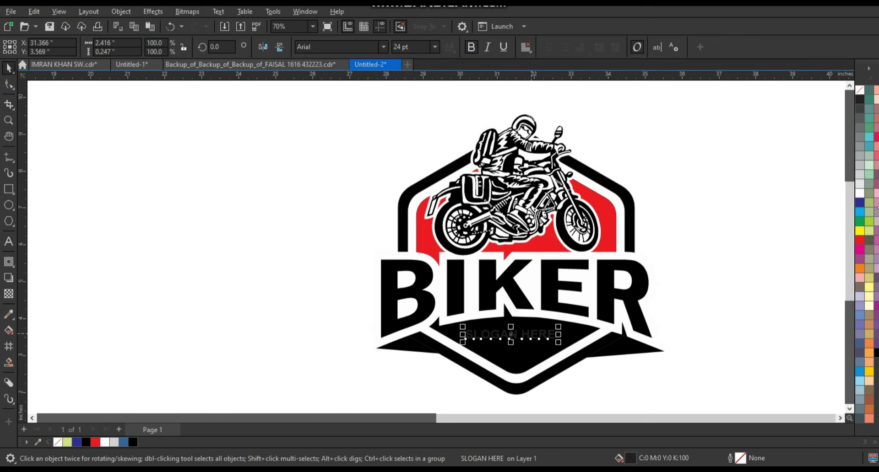
left_click(859, 192)
left_click(769, 232)
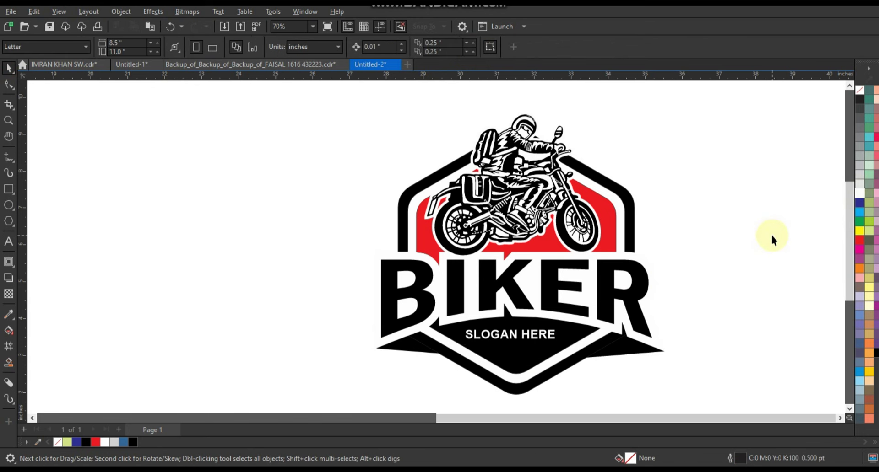
key("F9")
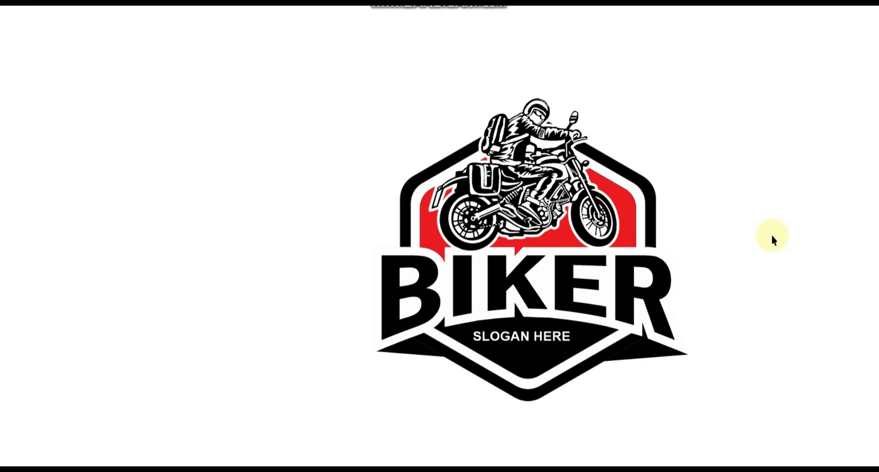